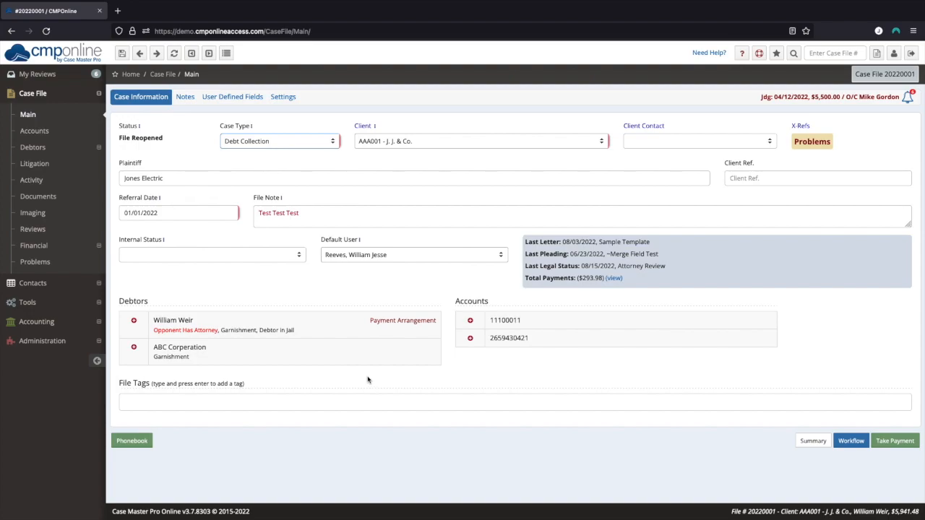
# Open the Batch Notes program from the administration batch programs
pyautogui.click(74, 339)
pyautogui.click(78, 192)
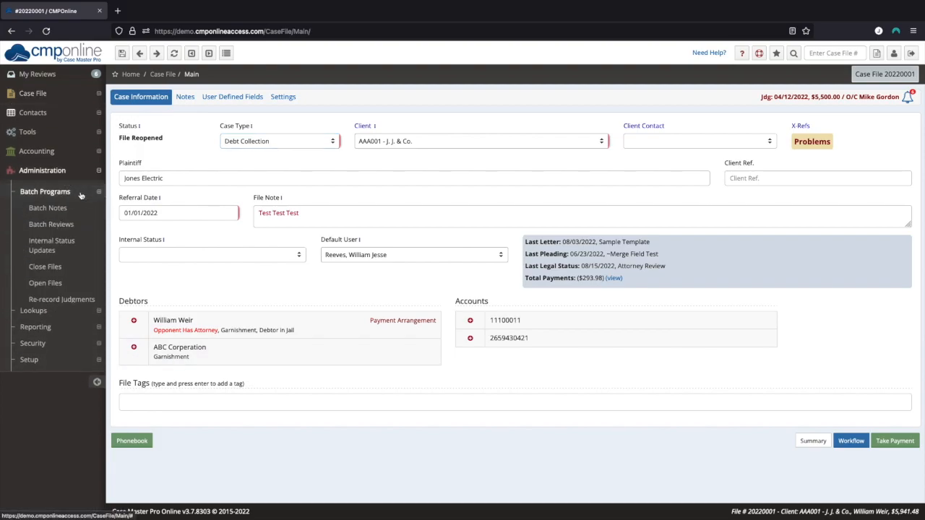
pyautogui.click(80, 208)
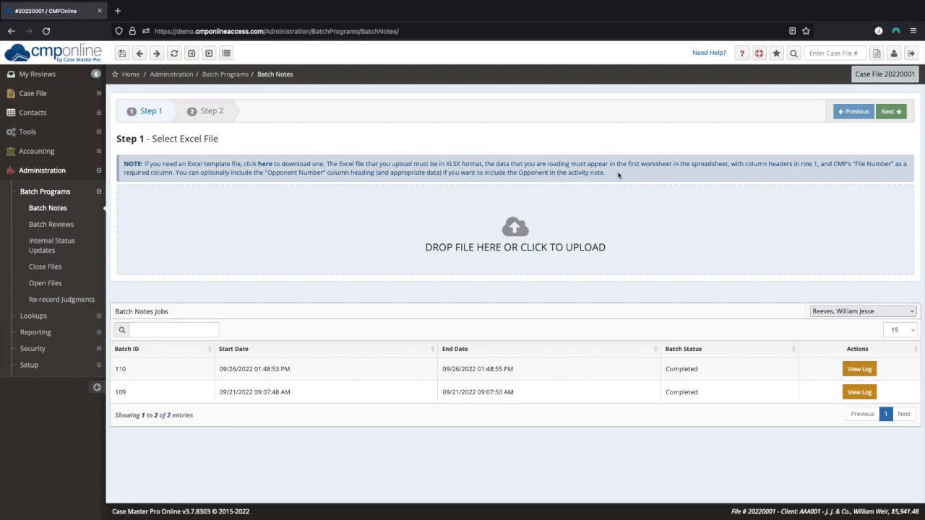
# Switch to the BatchNotes workbook in Excel and enter file numbers 20220001, 20220002 and 20220007 in cells A2 to A4
pyautogui.hotkey('ctrl', 'Left')
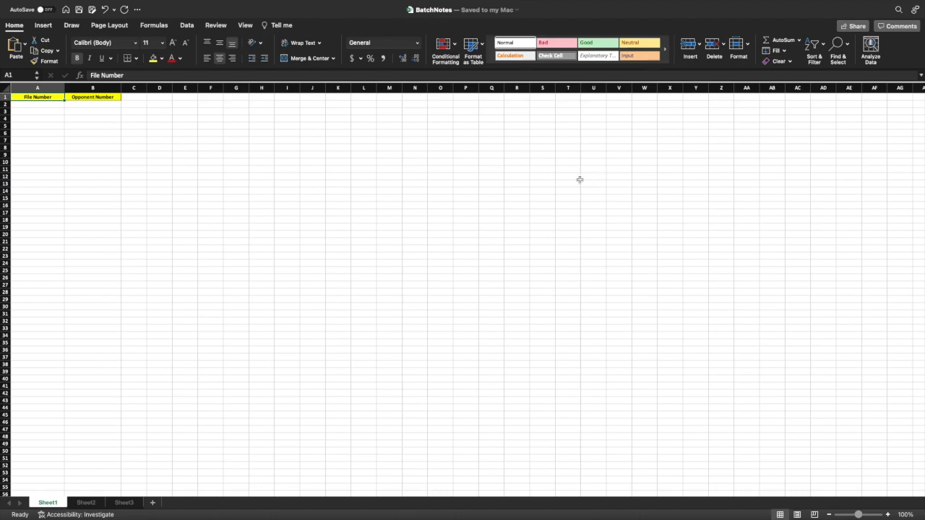
pyautogui.click(48, 107)
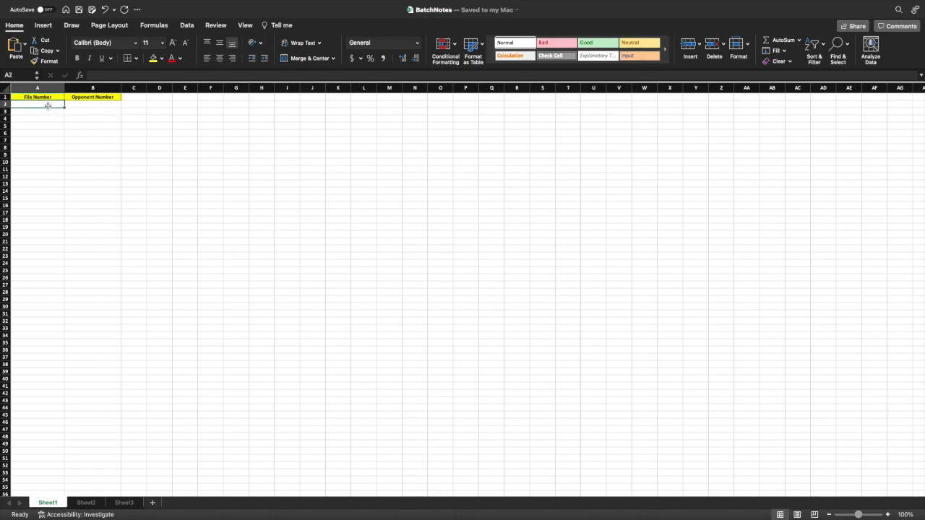
pyautogui.write('20220001')
pyautogui.press('Return')
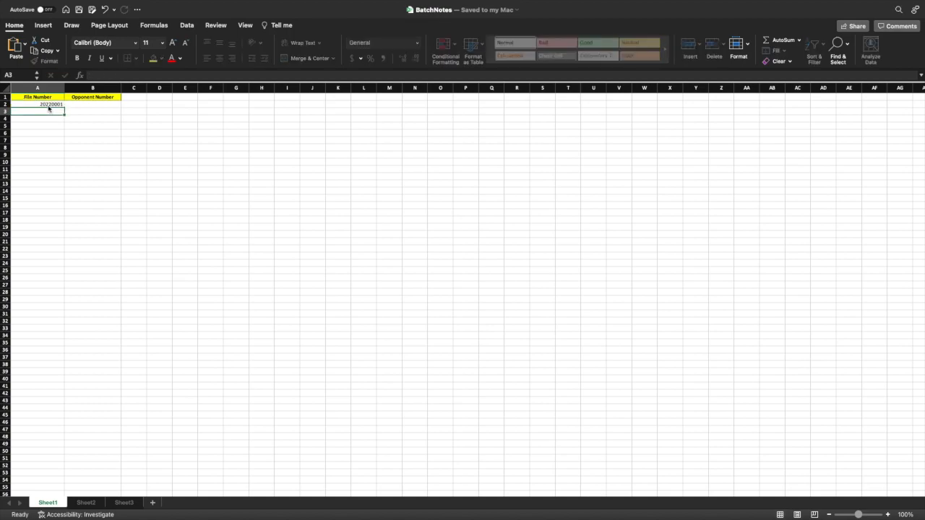
pyautogui.write('202200')
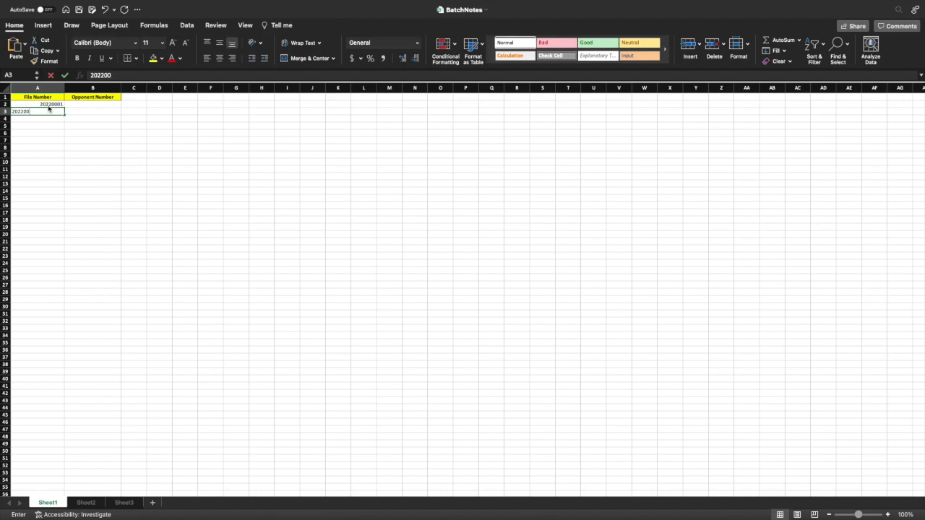
pyautogui.write('02')
pyautogui.press('Return')
pyautogui.write('20')
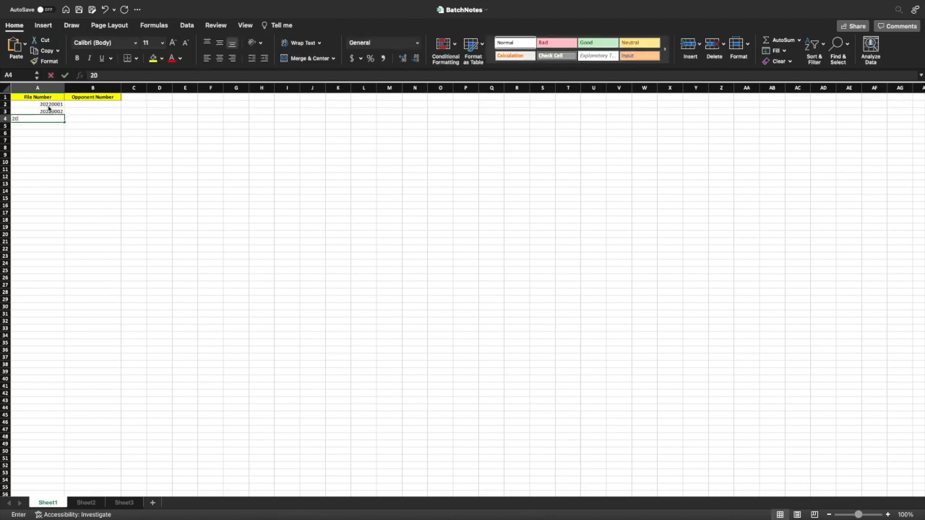
pyautogui.write('220007')
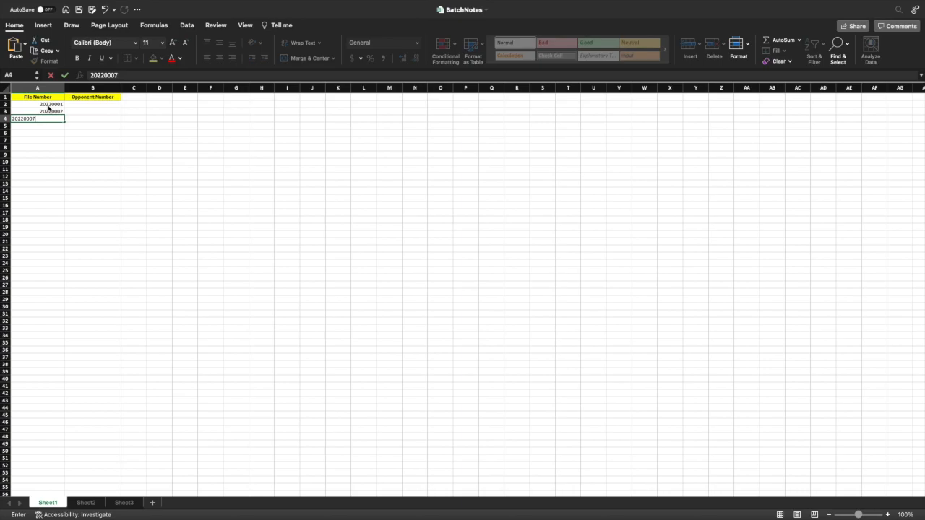
pyautogui.press('Return')
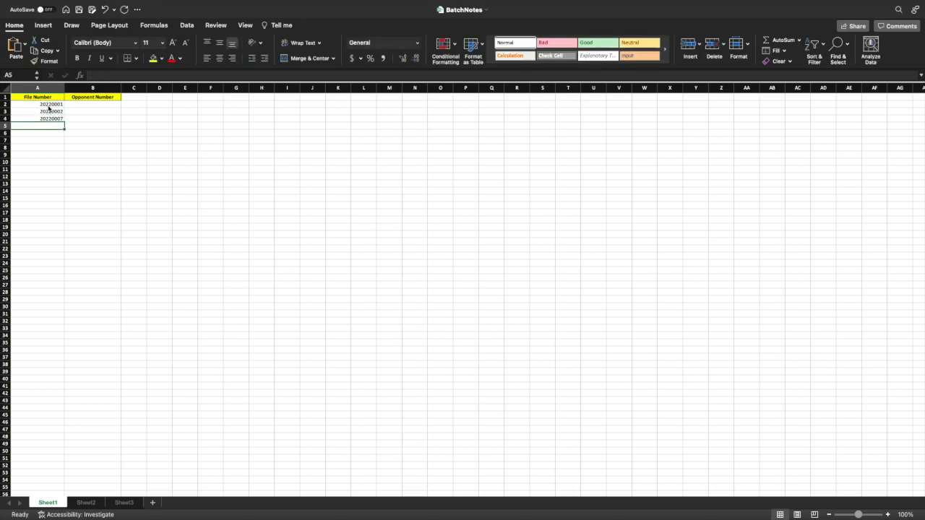
# Enter opponent number 1 for all three file numbers in cells B2 to B4 and save the workbook
pyautogui.press('Right')
pyautogui.press('Up')
pyautogui.press('Up')
pyautogui.press('Up')
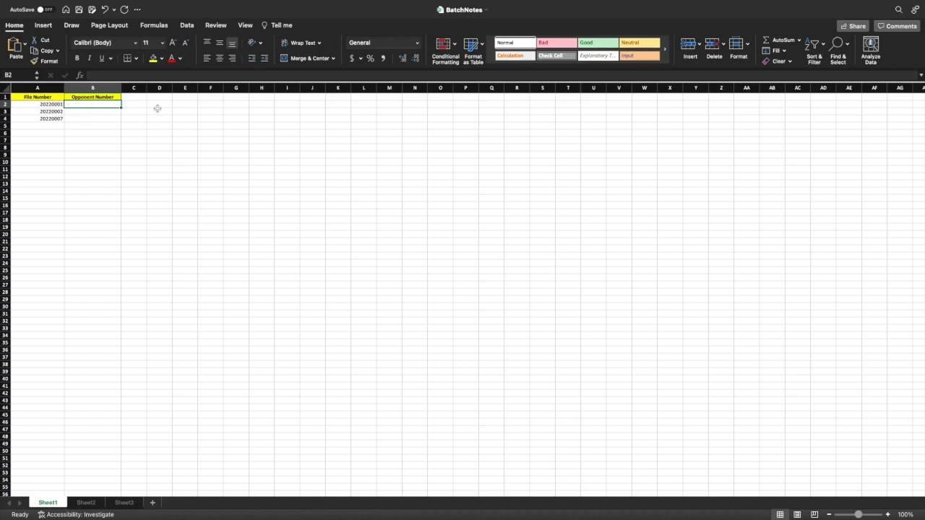
pyautogui.write('1')
pyautogui.press('Return')
pyautogui.write('1')
pyautogui.press('Return')
pyautogui.write('1')
pyautogui.press('Return')
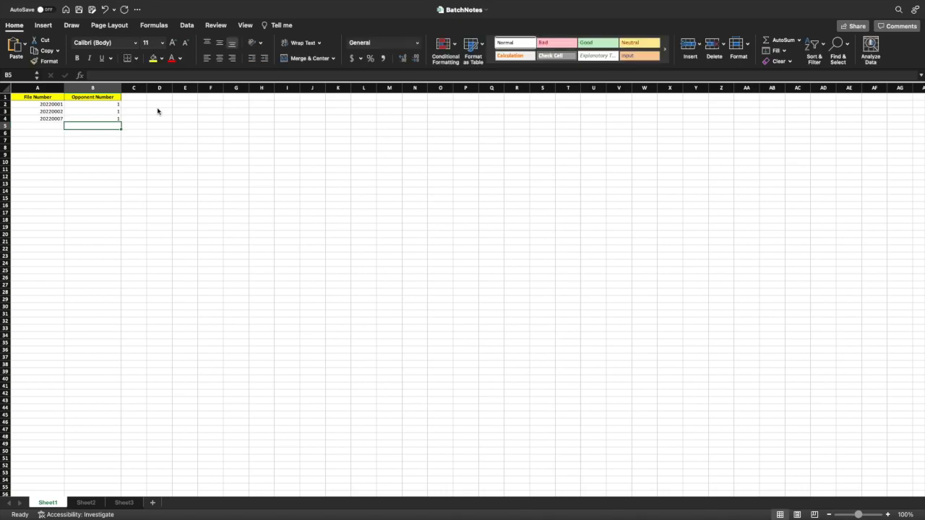
pyautogui.click(78, 9)
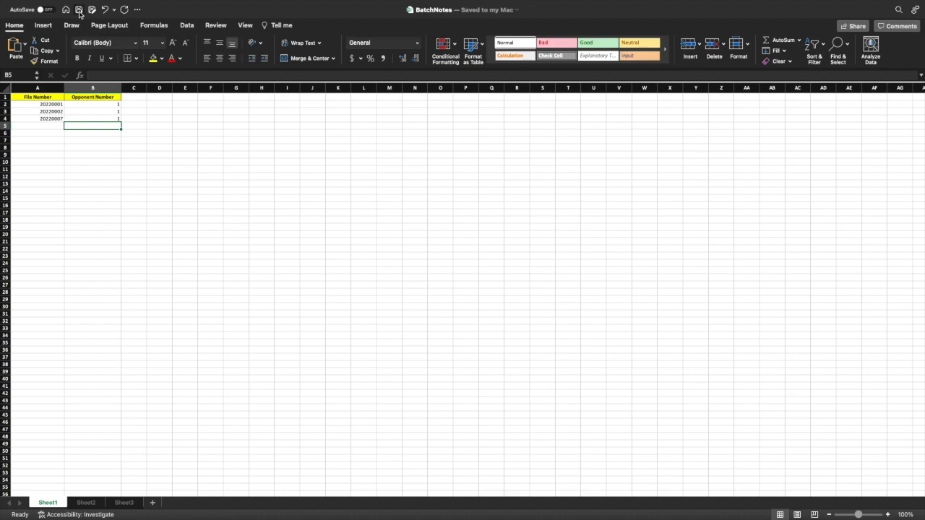
# Switch back to CMPOnline in the browser, upload BatchNotes.xlsx from the Desktop and continue to the batch note settings
pyautogui.hotkey('ctrl', 'Right')
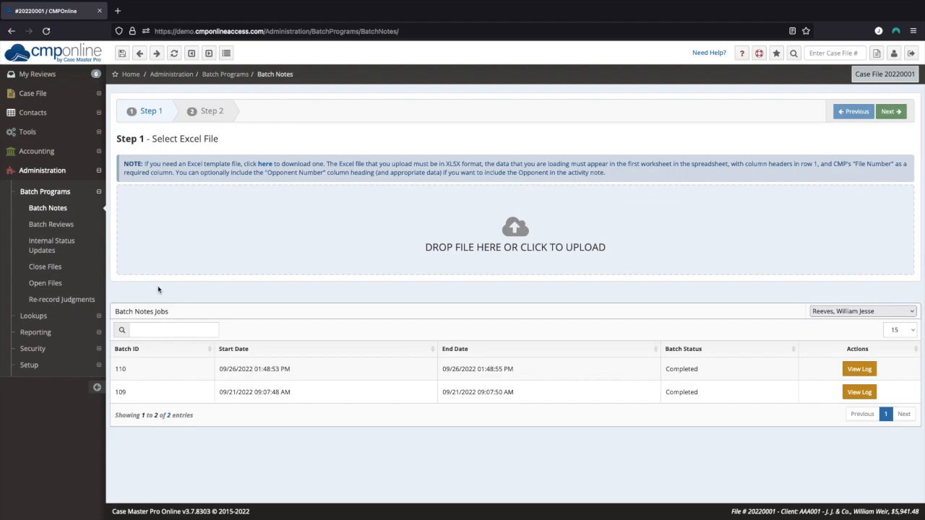
pyautogui.click(216, 229)
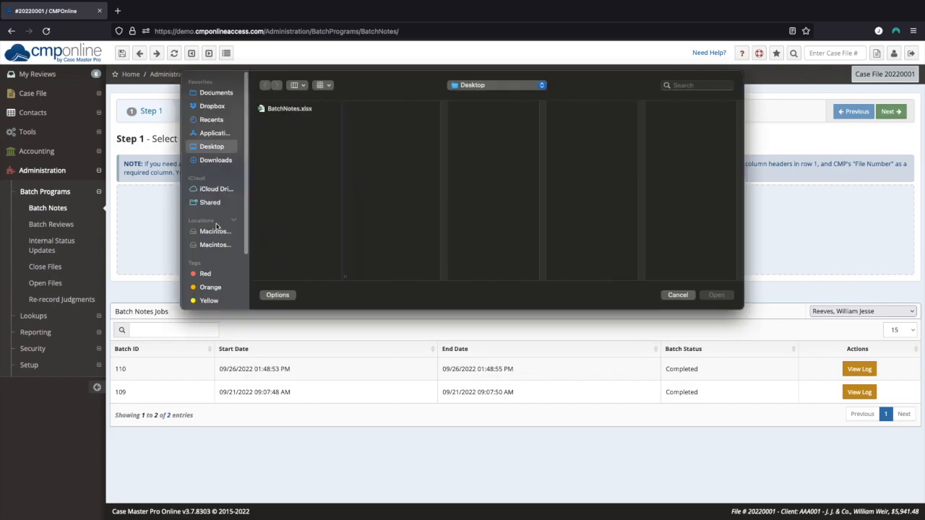
pyautogui.click(309, 111)
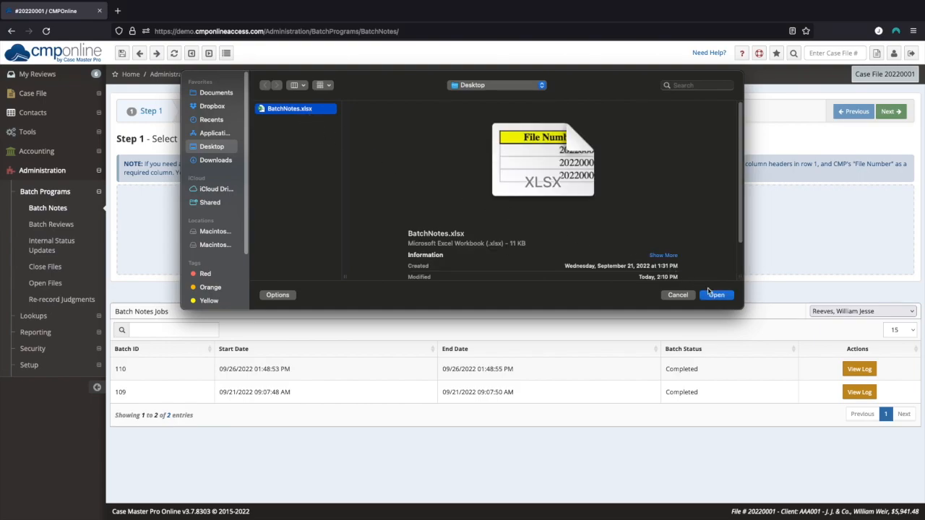
pyautogui.click(716, 296)
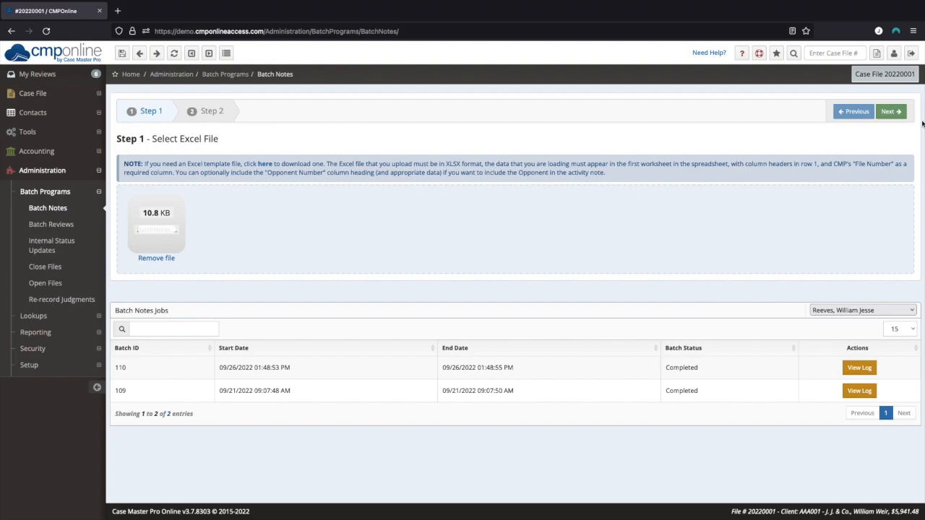
pyautogui.click(899, 112)
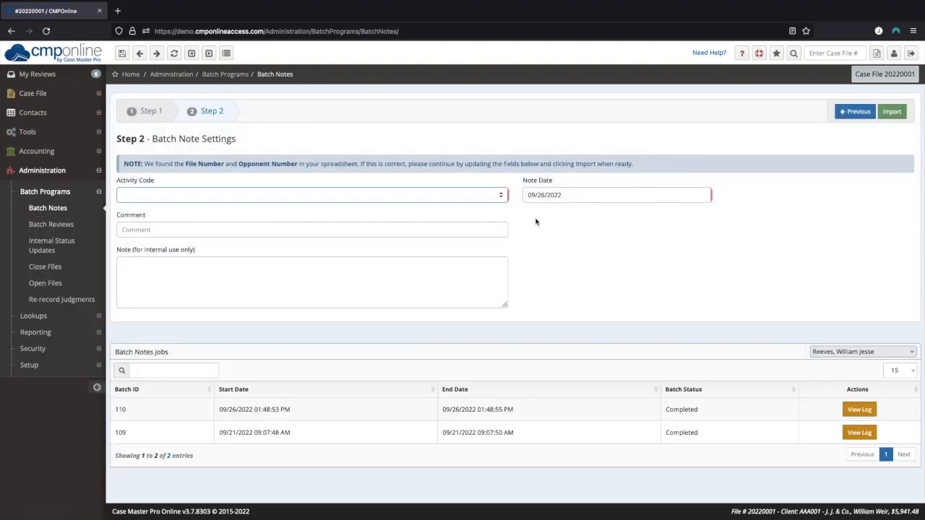
# Set the batch note's activity code to Emailed and enter the comment "Batch Notes YouTube Video"
pyautogui.click(482, 195)
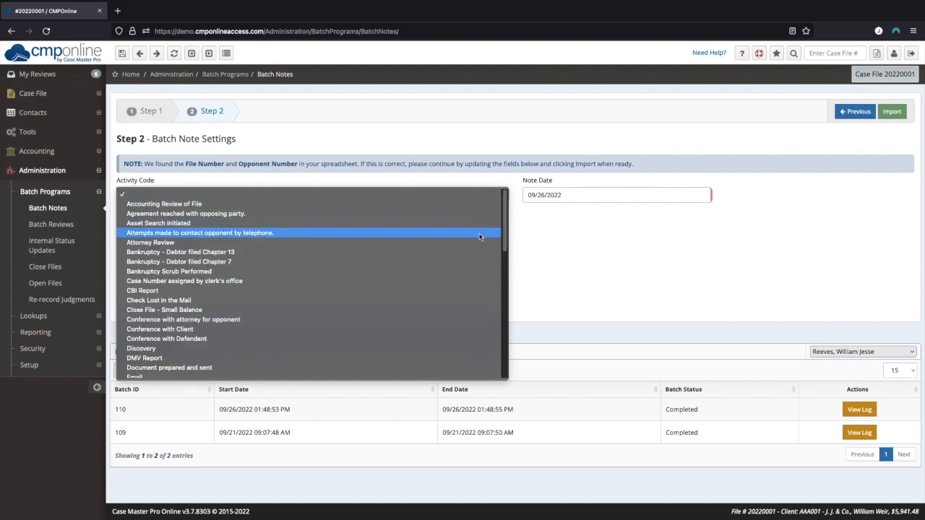
pyautogui.scroll(-2, 454, 304)
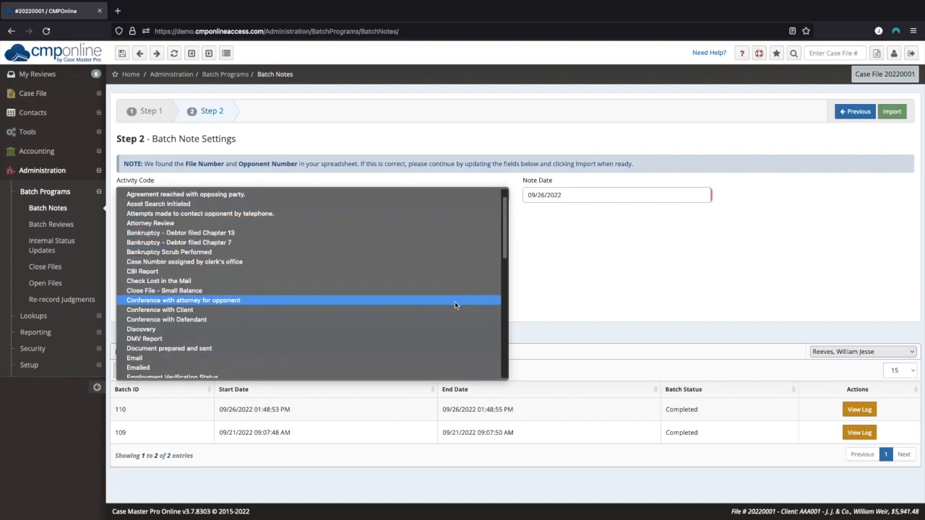
pyautogui.click(383, 348)
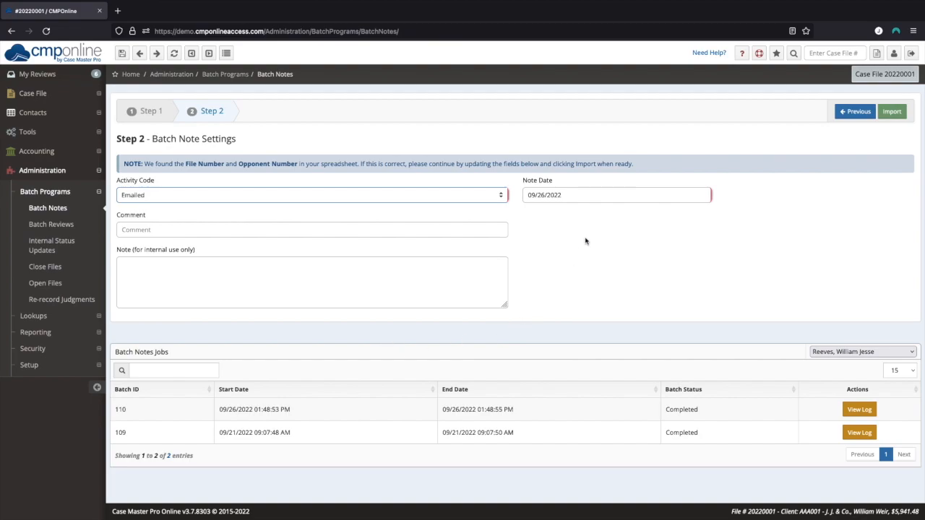
pyautogui.click(586, 197)
pyautogui.click(456, 230)
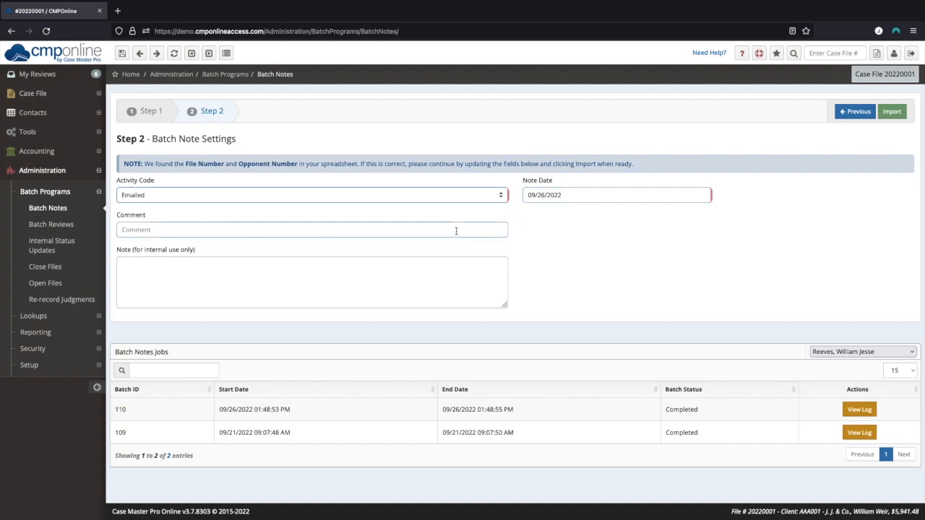
pyautogui.write('Batch Notes You')
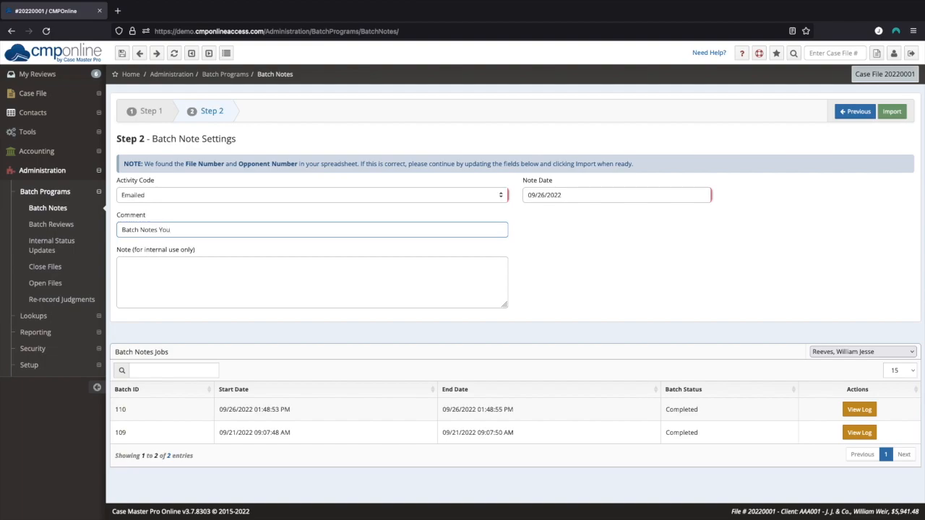
pyautogui.write('Tube Video')
# Run the batch notes import, then check the event log of the new job and close it
pyautogui.click(892, 112)
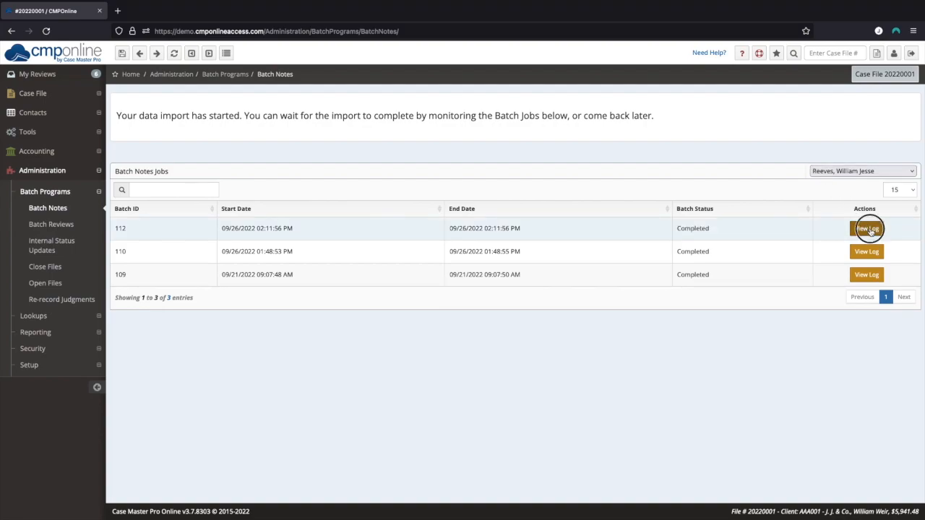
pyautogui.click(868, 229)
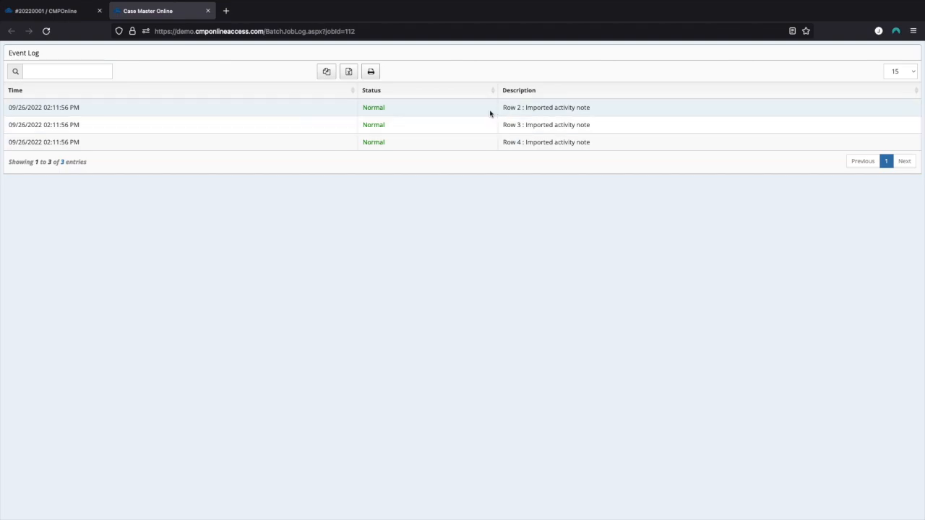
pyautogui.click(207, 11)
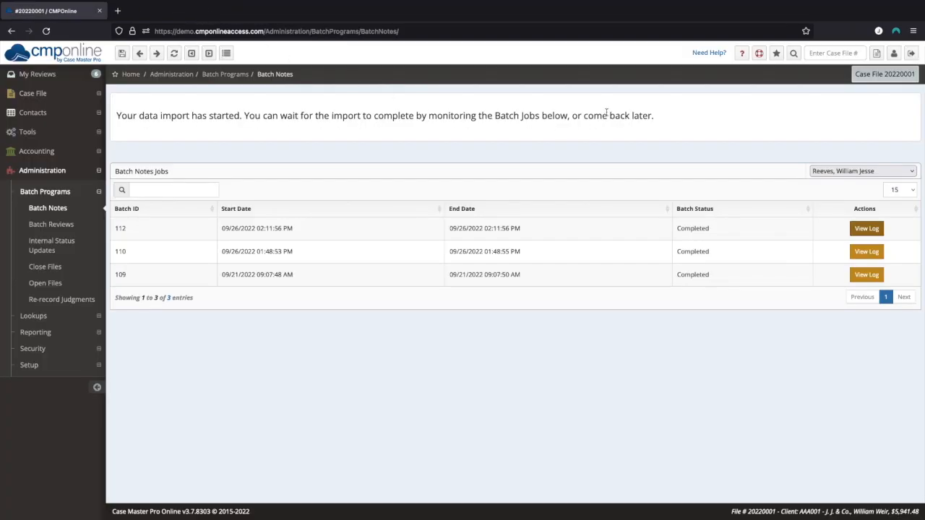
# Open case file 20220001 and examine the newest entry in its notes
pyautogui.click(821, 53)
pyautogui.write('20220001')
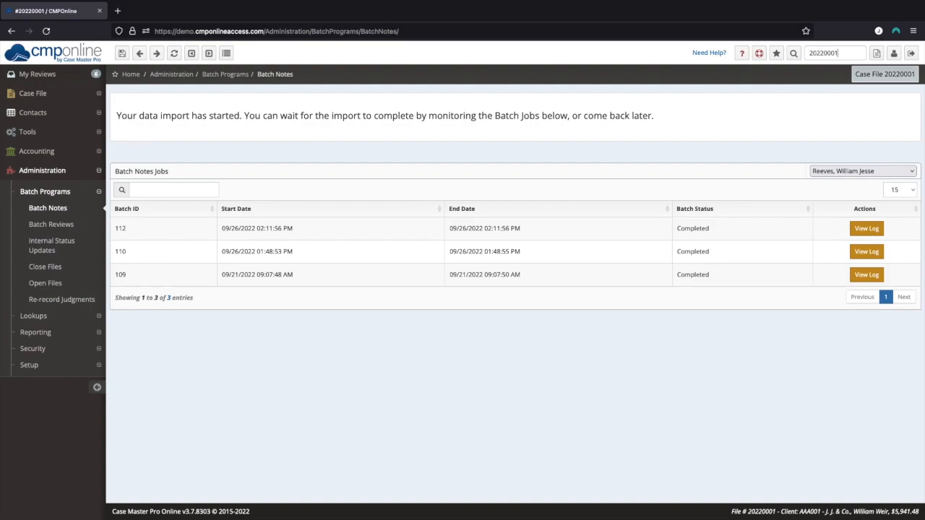
pyautogui.press('Return')
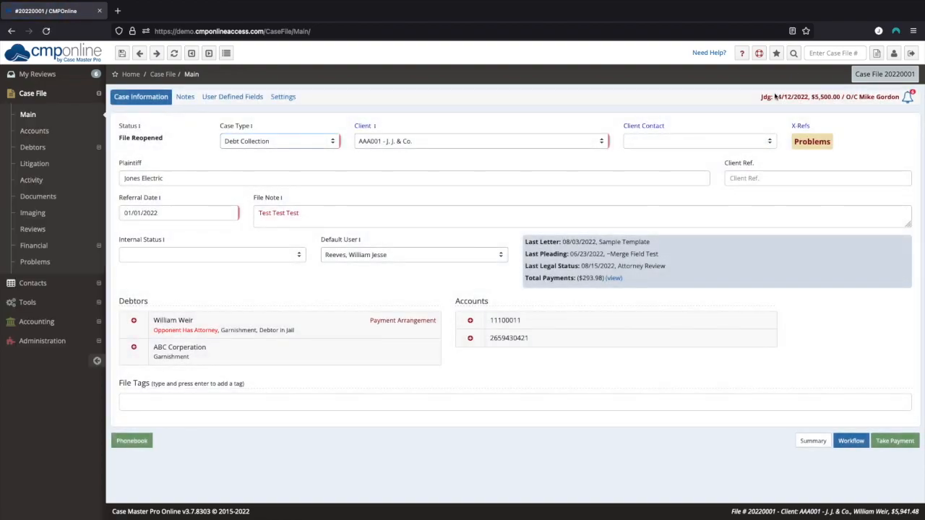
pyautogui.click(185, 100)
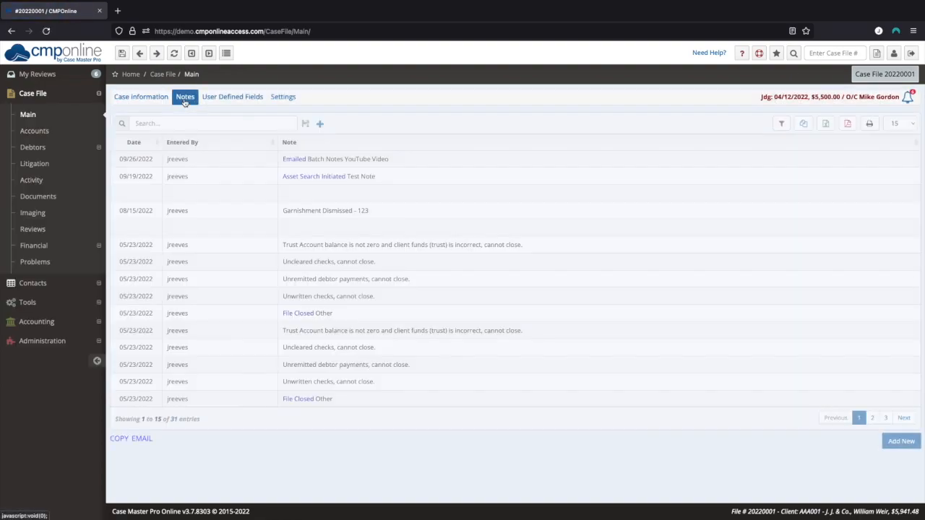
pyautogui.click(424, 166)
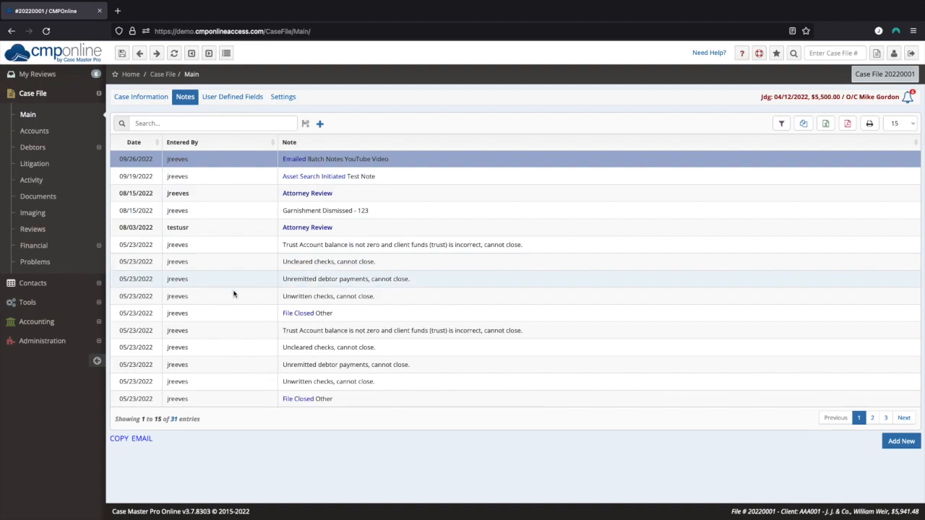
# Open the Batch Reviews program from the administration batch programs
pyautogui.click(95, 340)
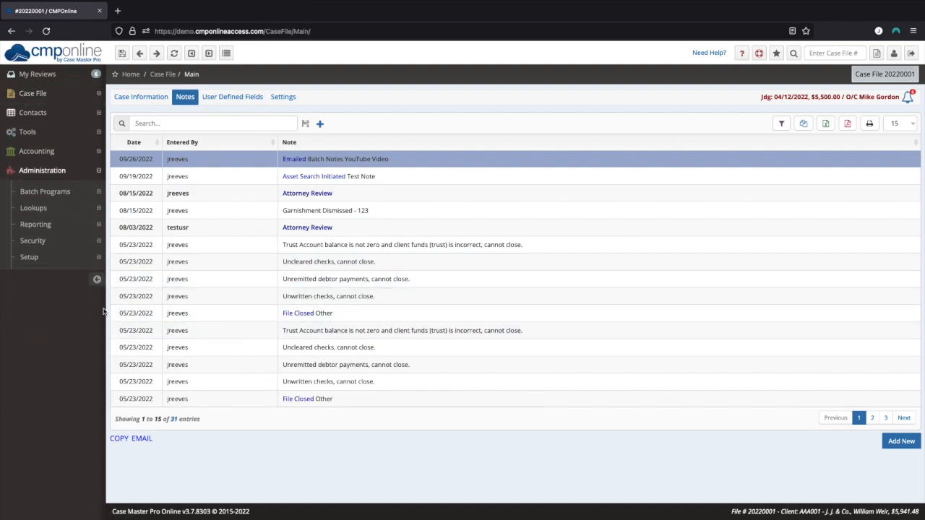
pyautogui.click(93, 194)
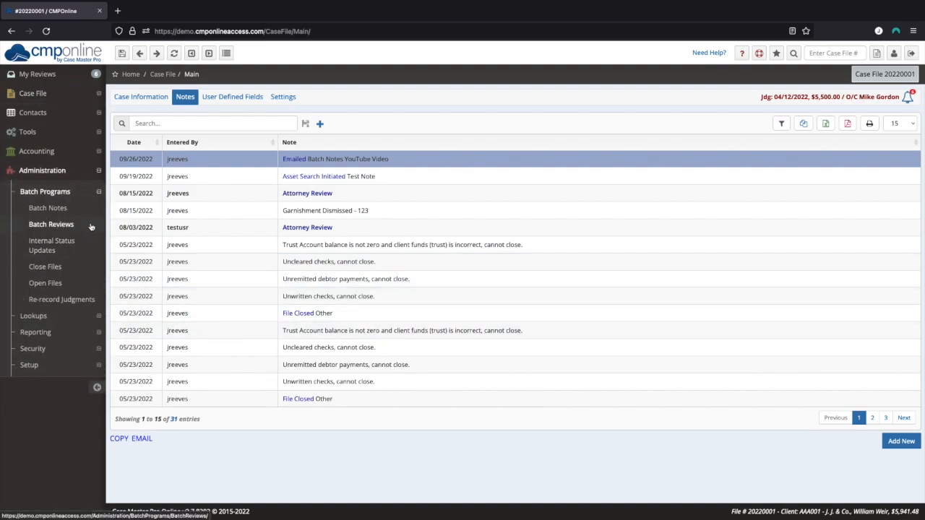
pyautogui.click(91, 226)
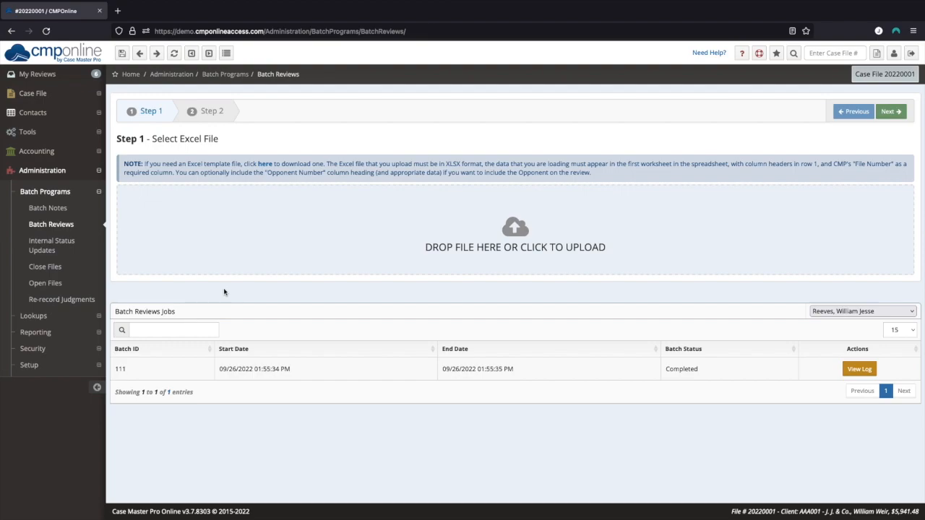
# Upload BatchNotes.xlsx from the Desktop for the batch reviews and continue to the batch review settings
pyautogui.click(310, 227)
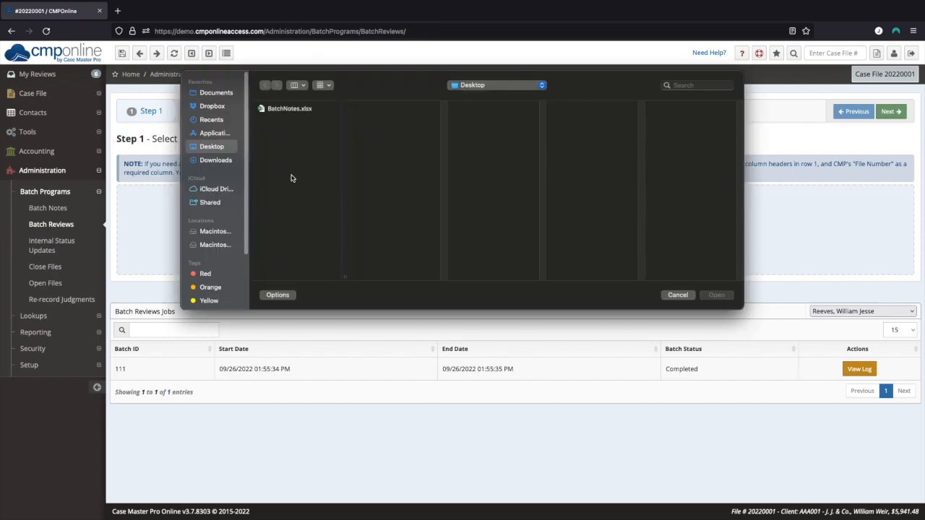
pyautogui.click(302, 112)
pyautogui.click(719, 296)
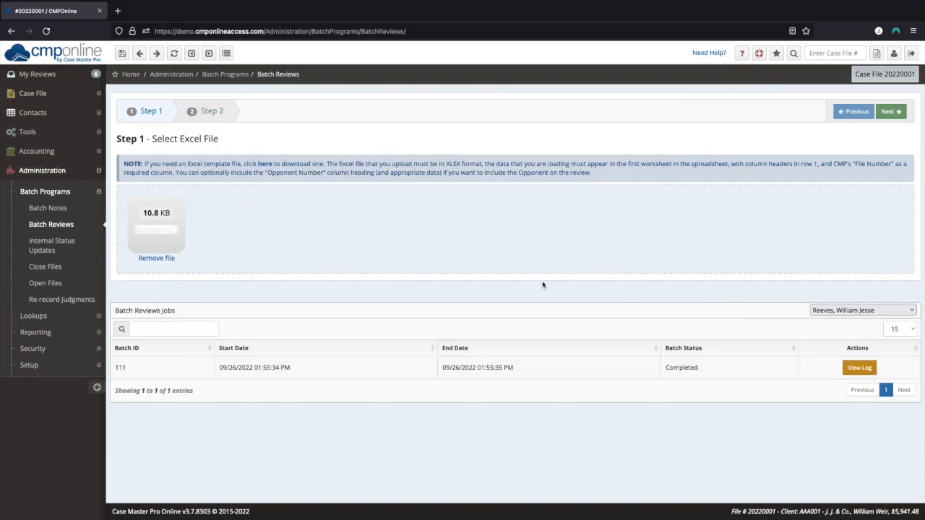
pyautogui.click(895, 112)
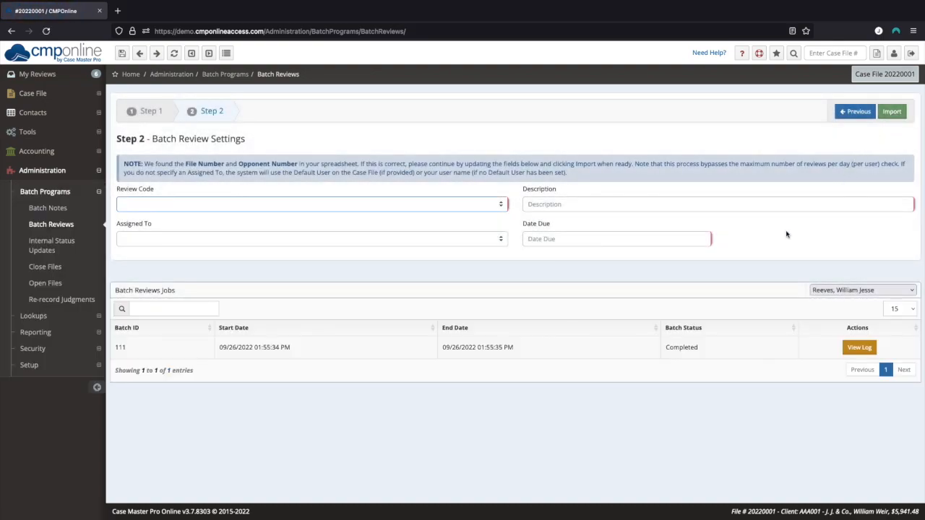
# Set the batch review code to CD (Call Debtor) and assign the reviews to the user selected in the jobs list
pyautogui.click(484, 206)
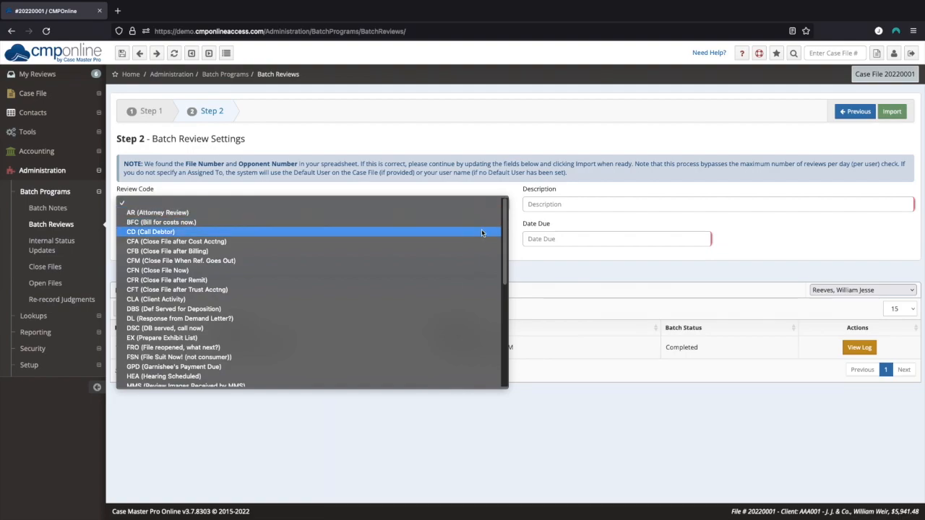
pyautogui.click(481, 232)
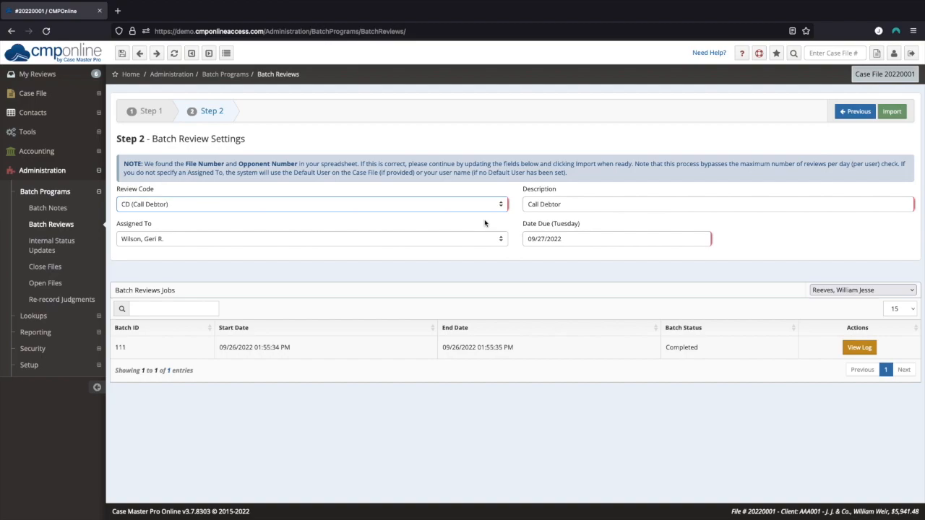
pyautogui.click(479, 238)
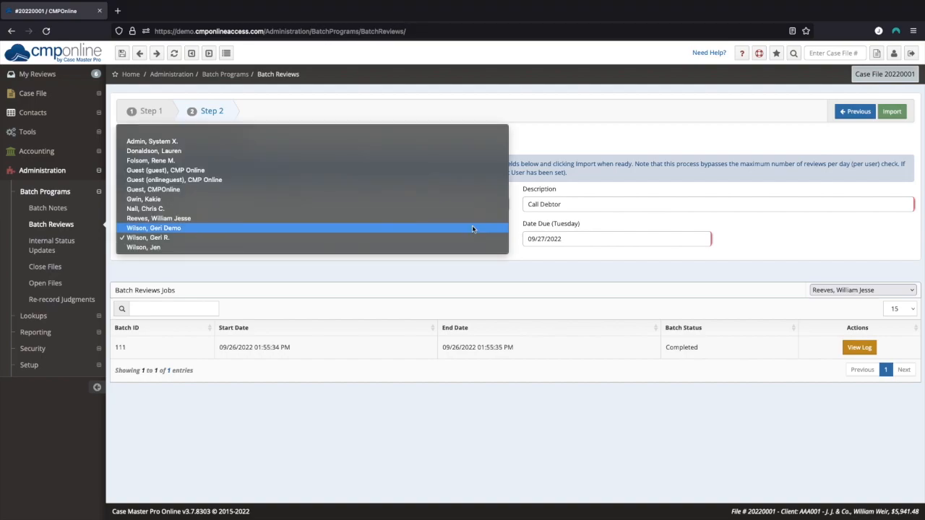
pyautogui.click(470, 218)
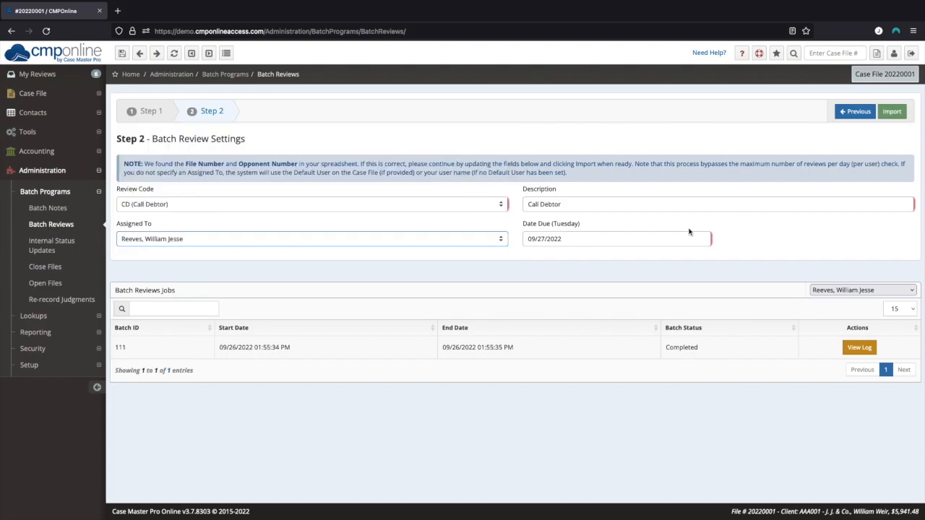
# Run the batch reviews import, then check the event log of the new job and close it
pyautogui.click(894, 114)
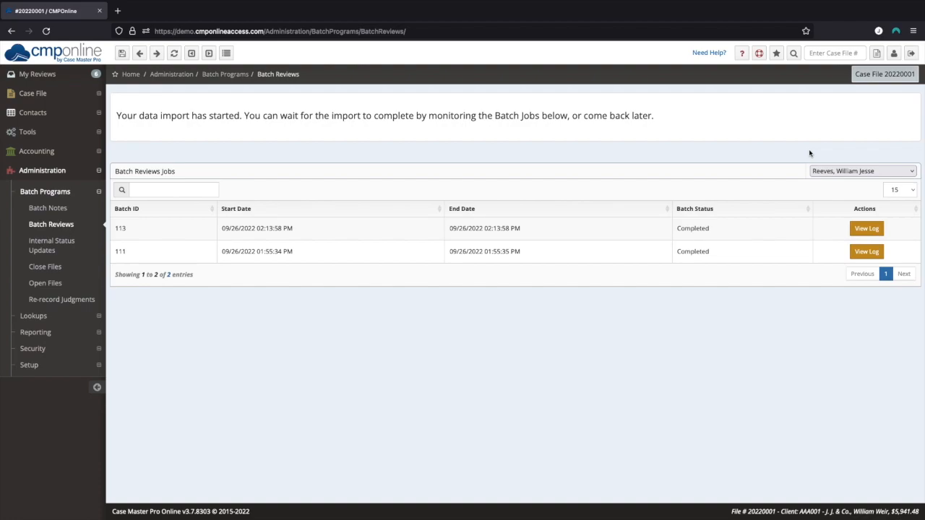
pyautogui.click(868, 231)
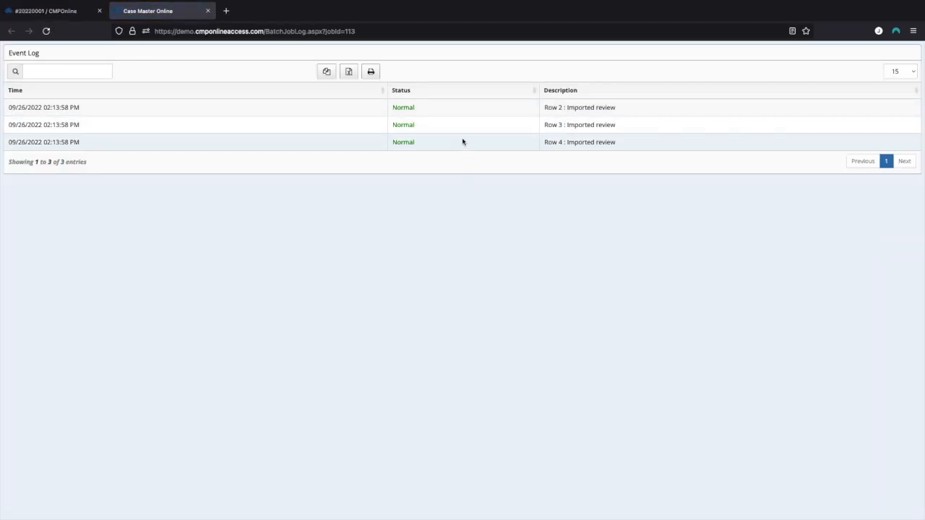
pyautogui.click(208, 11)
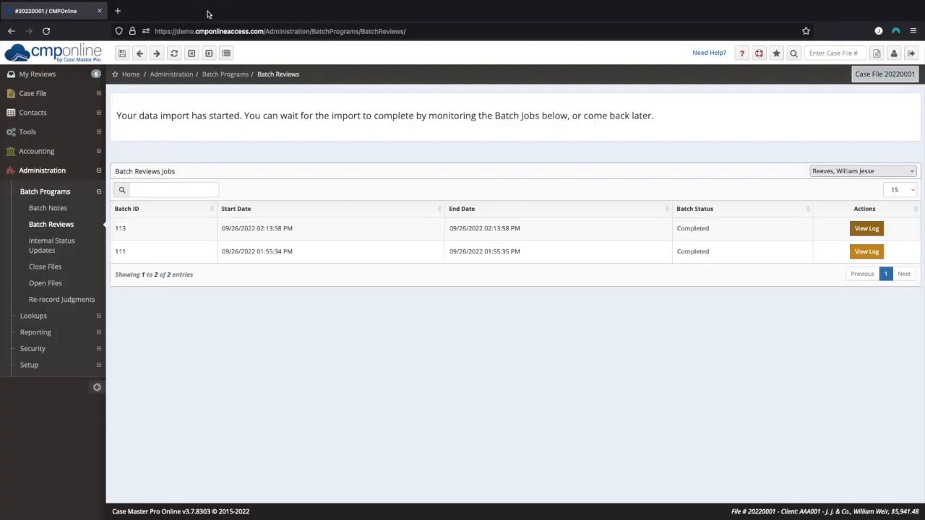
# Open case file 20220001 and examine the newest Call Debtor entry in its reviews
pyautogui.click(824, 57)
pyautogui.write('20220001')
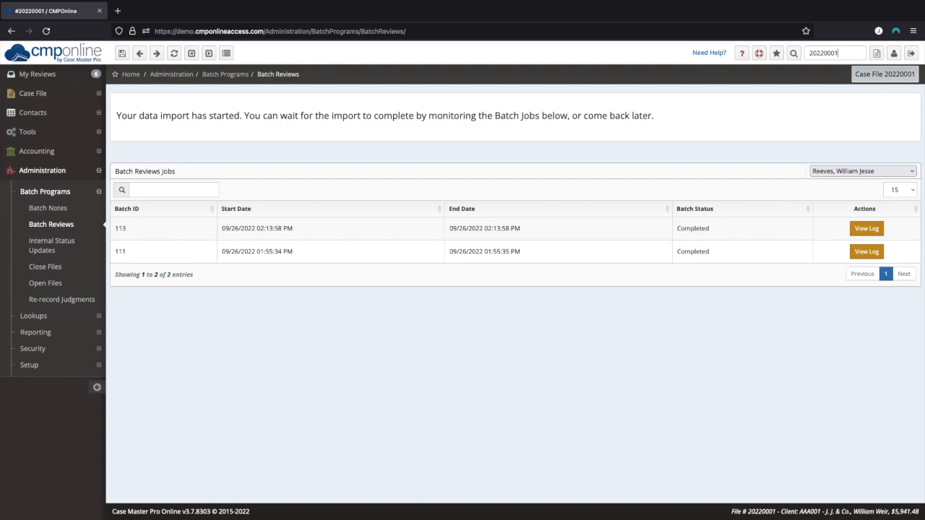
pyautogui.press('Return')
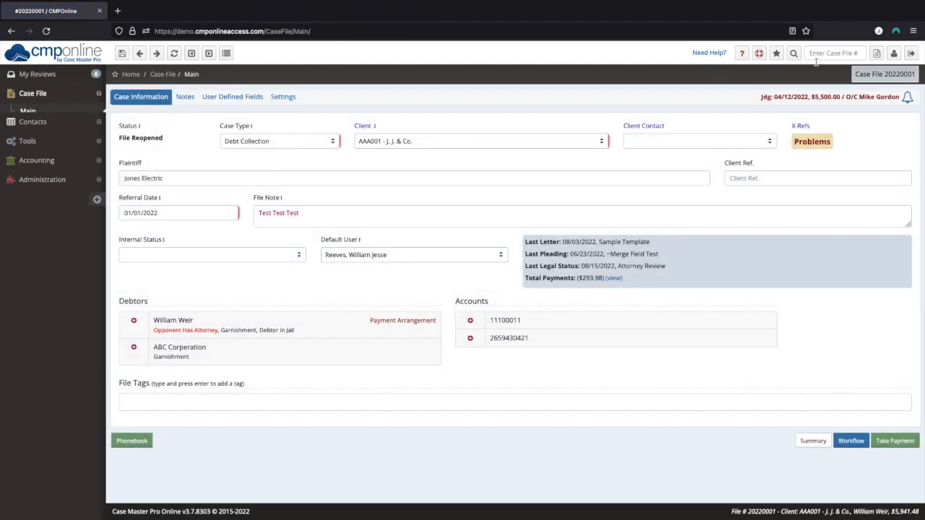
pyautogui.click(73, 229)
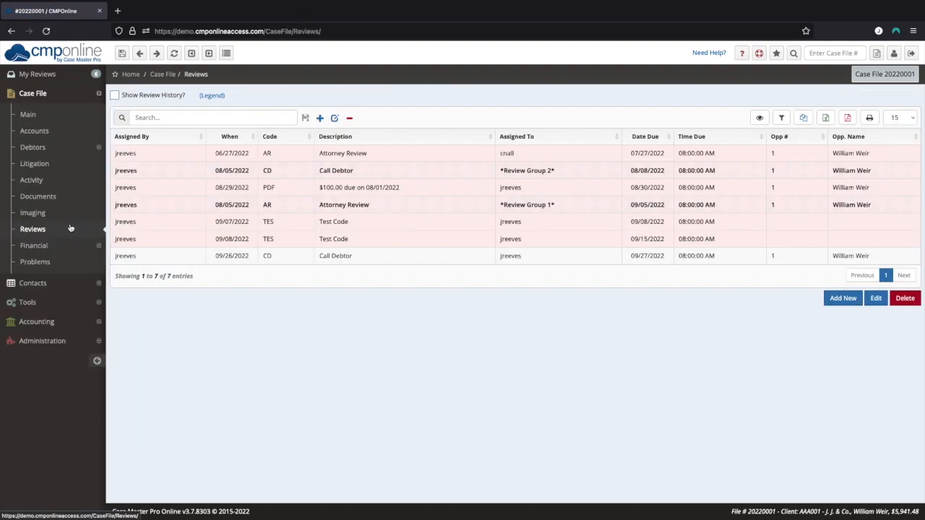
pyautogui.click(472, 261)
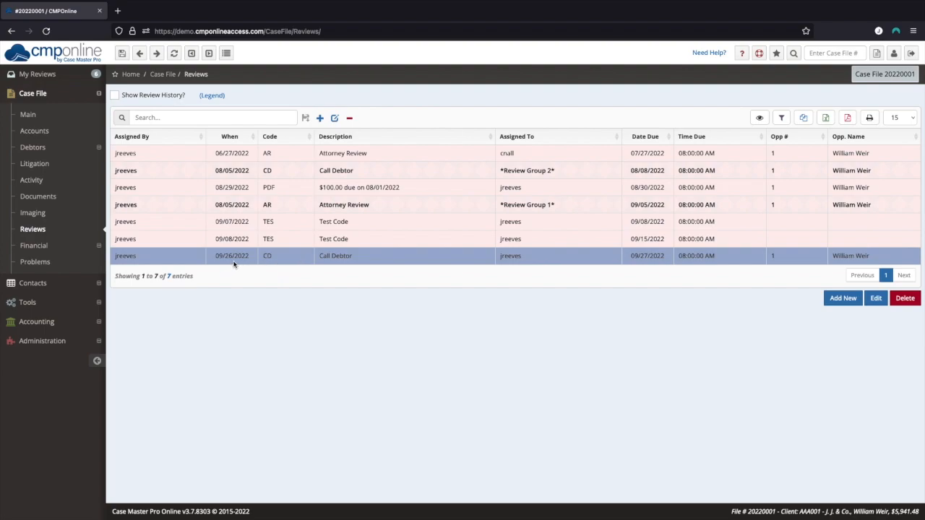
# Create a new custom report named "Closed Files and Closed Pending Files"
pyautogui.click(96, 302)
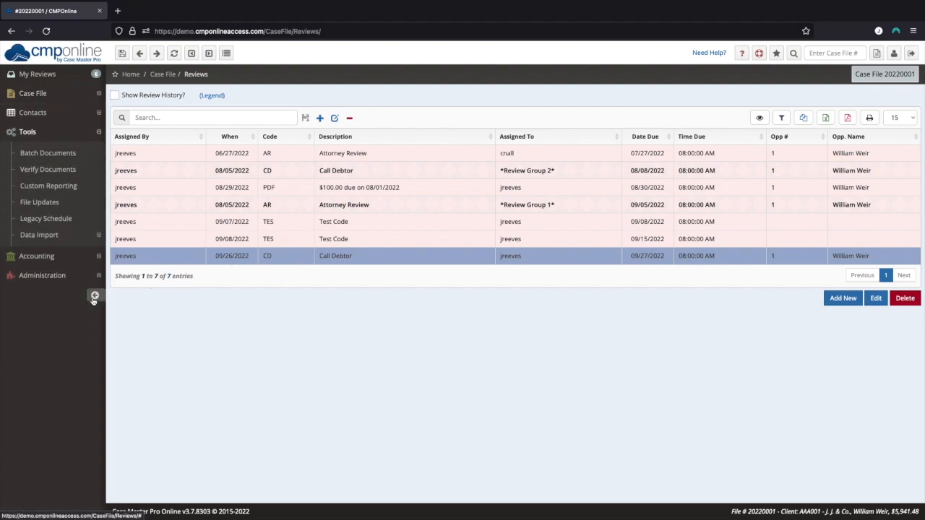
pyautogui.click(72, 187)
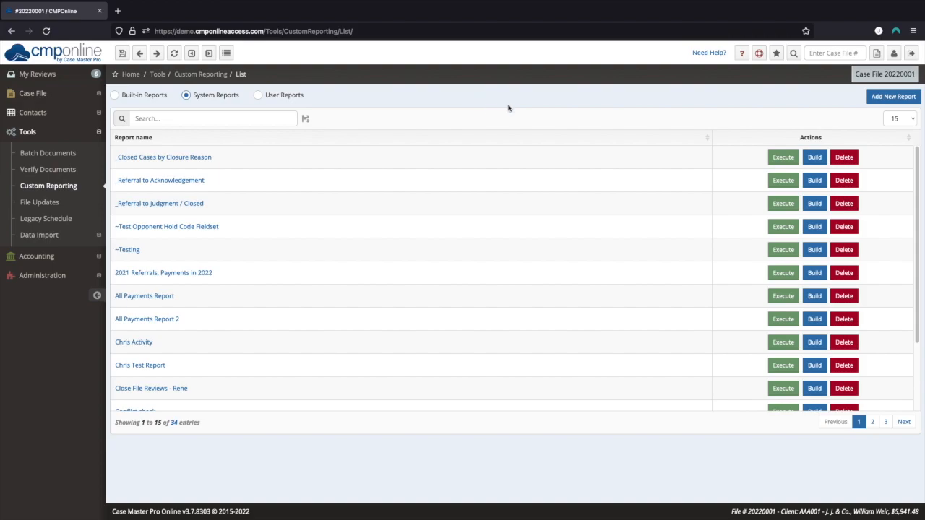
pyautogui.click(910, 96)
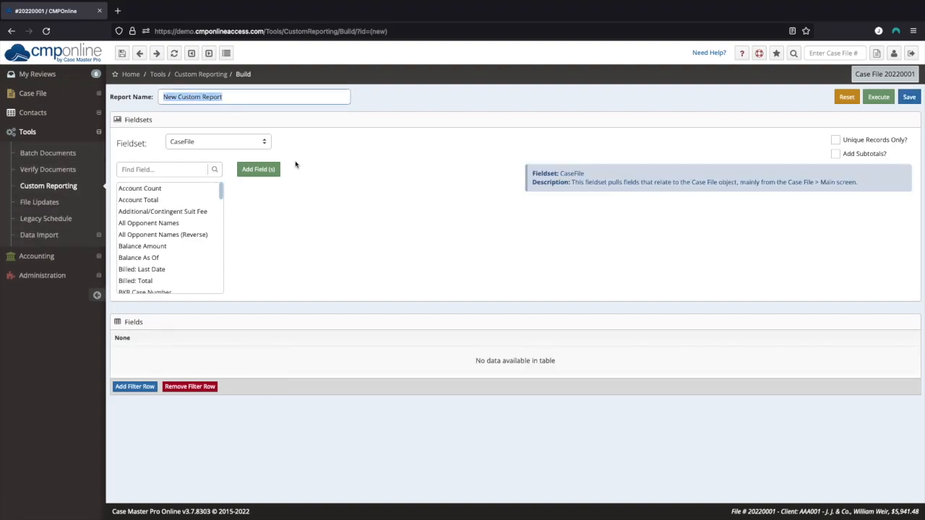
pyautogui.write('Clos')
pyautogui.press('BackSpace')
pyautogui.press('BackSpace')
pyautogui.press('BackSpace')
pyautogui.write('losed Files and Closed Pending Files')
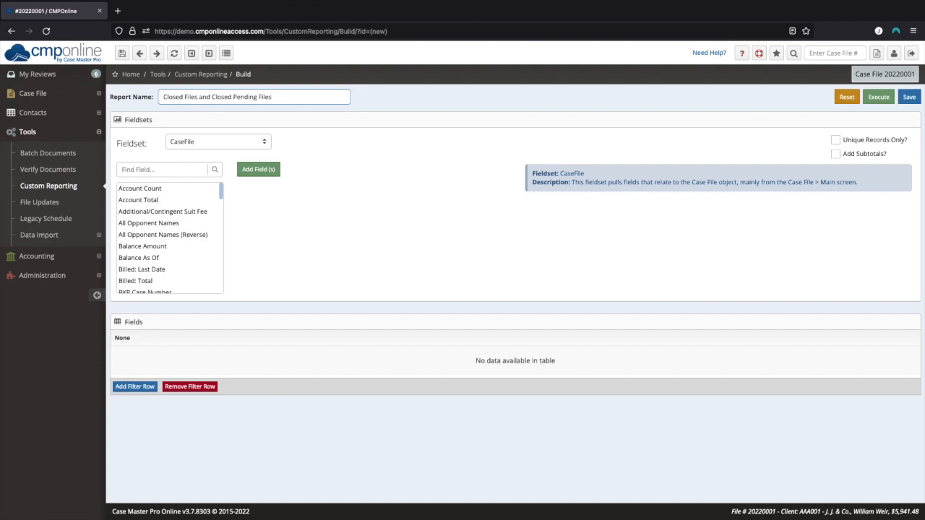
# Add the File Number and Status Code fields from the CaseFile fieldset to the report
pyautogui.scroll(-1, 192, 210)
pyautogui.scroll(-3, 192, 210)
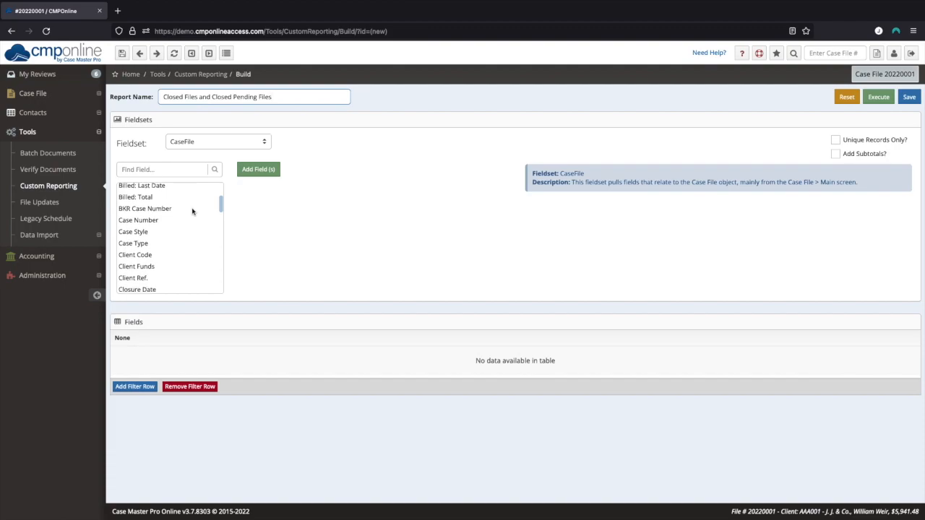
pyautogui.scroll(-3, 192, 212)
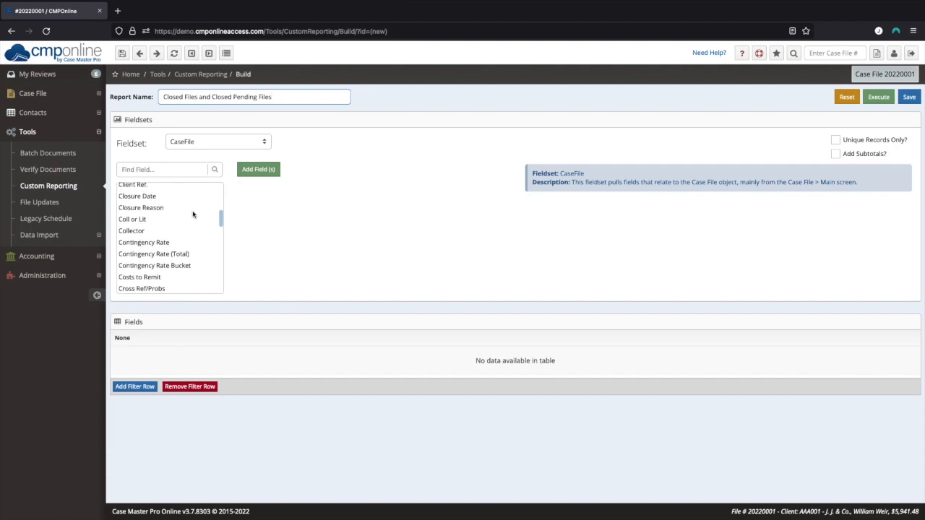
pyautogui.scroll(-2, 192, 214)
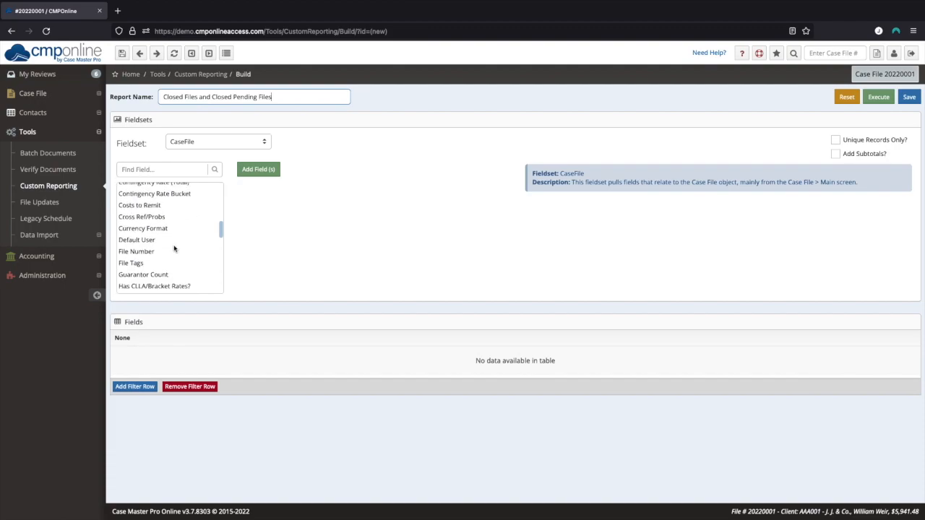
pyautogui.click(175, 251)
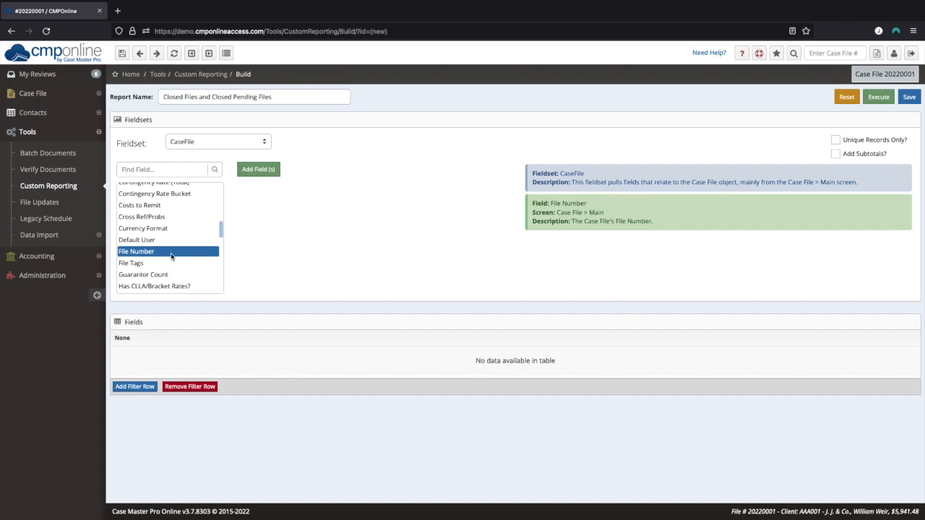
pyautogui.doubleClick(171, 252)
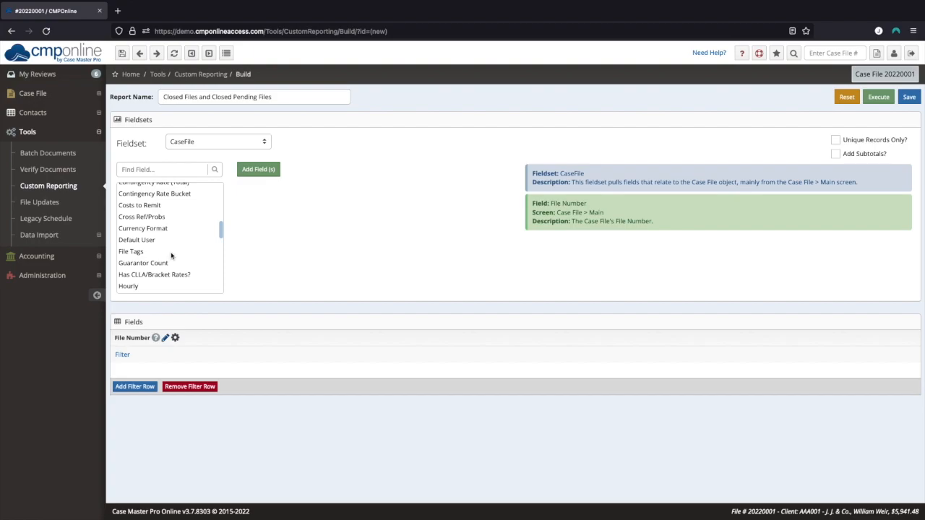
pyautogui.scroll(-6, 171, 256)
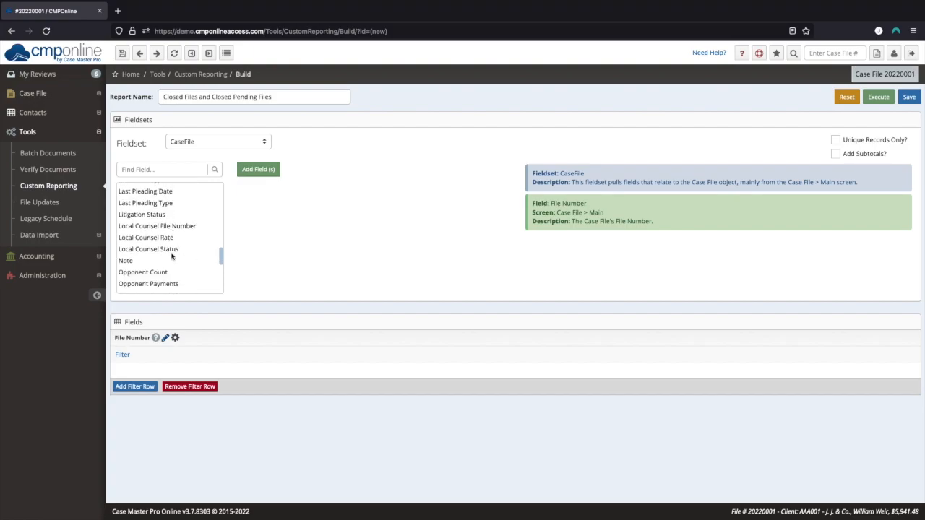
pyautogui.scroll(-4, 171, 256)
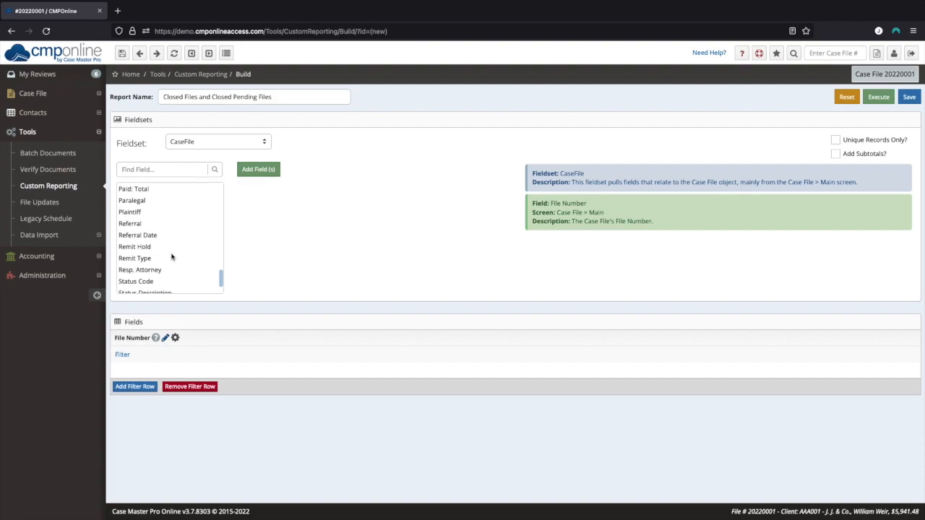
pyautogui.click(170, 265)
pyautogui.doubleClick(170, 264)
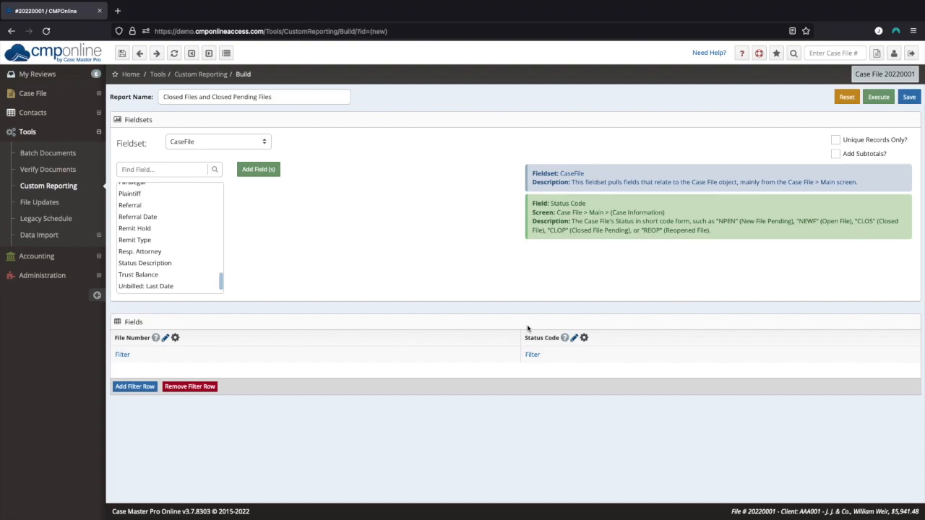
# Filter the report's Status Code field with the In operator and the values CLOS and CLOP
pyautogui.click(534, 354)
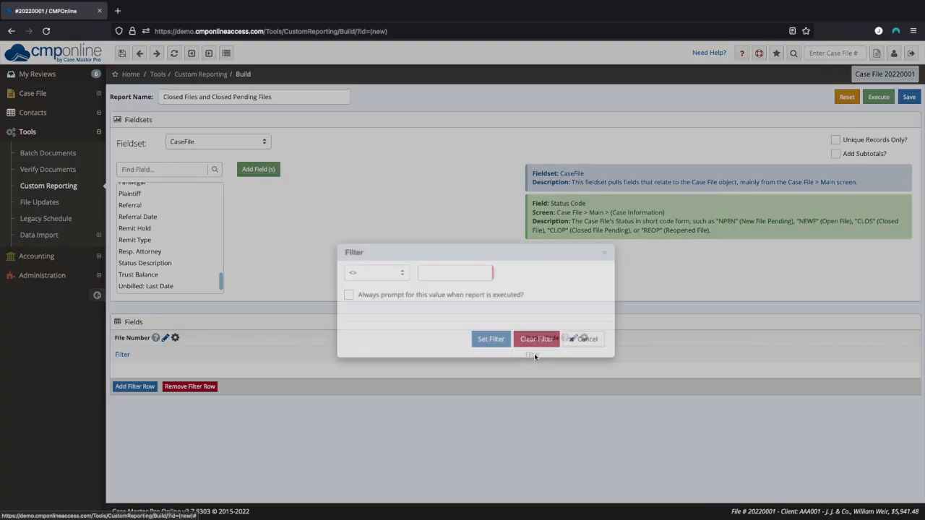
pyautogui.click(394, 277)
pyautogui.click(380, 350)
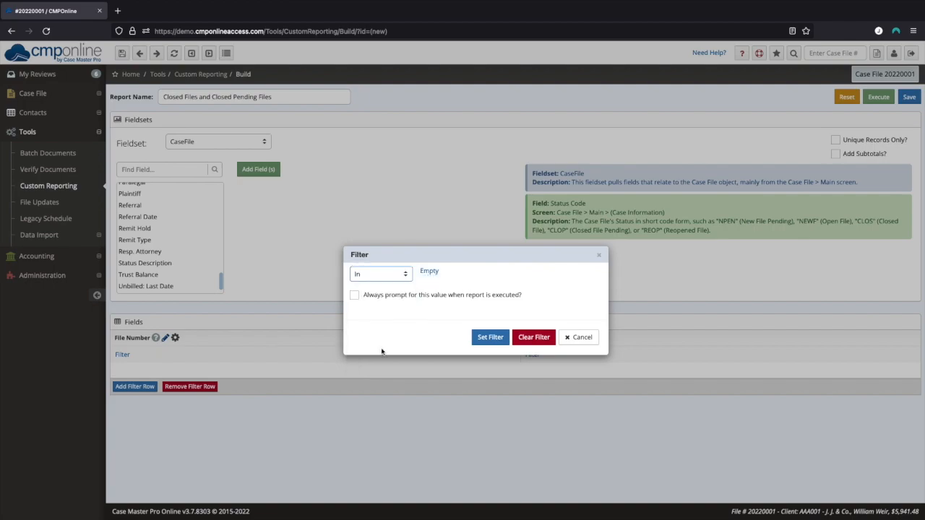
pyautogui.click(429, 274)
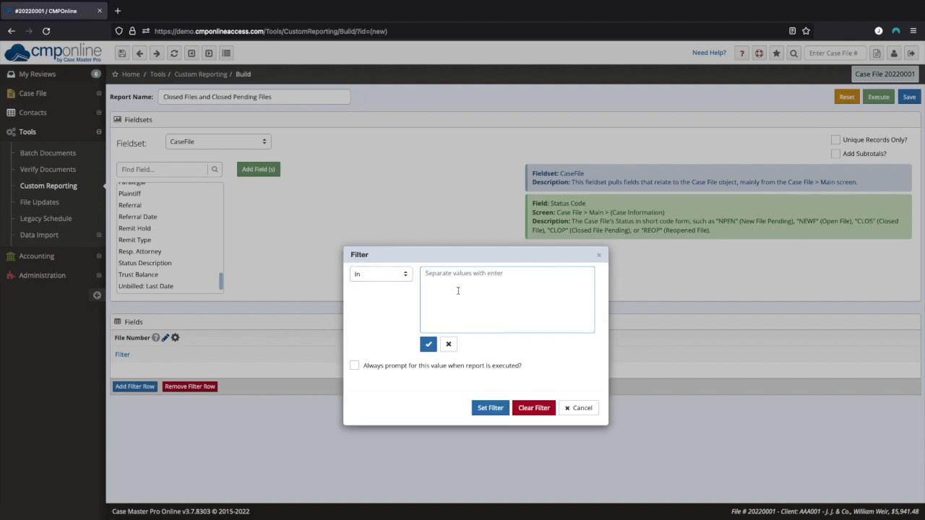
pyautogui.write('CLOS')
pyautogui.press('Return')
pyautogui.write('CLOP')
pyautogui.click(430, 345)
pyautogui.click(481, 341)
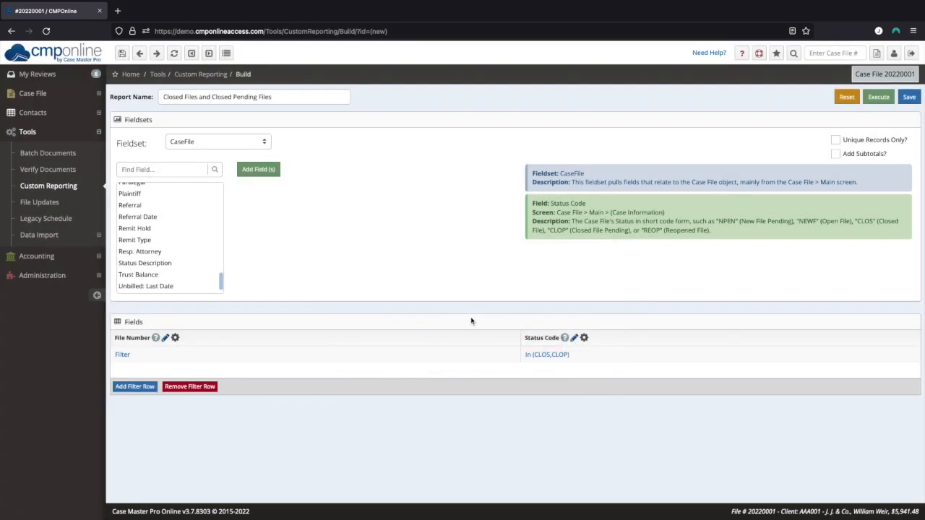
# Execute the report to check its results, then return to the builder and save it as a new User report
pyautogui.click(880, 101)
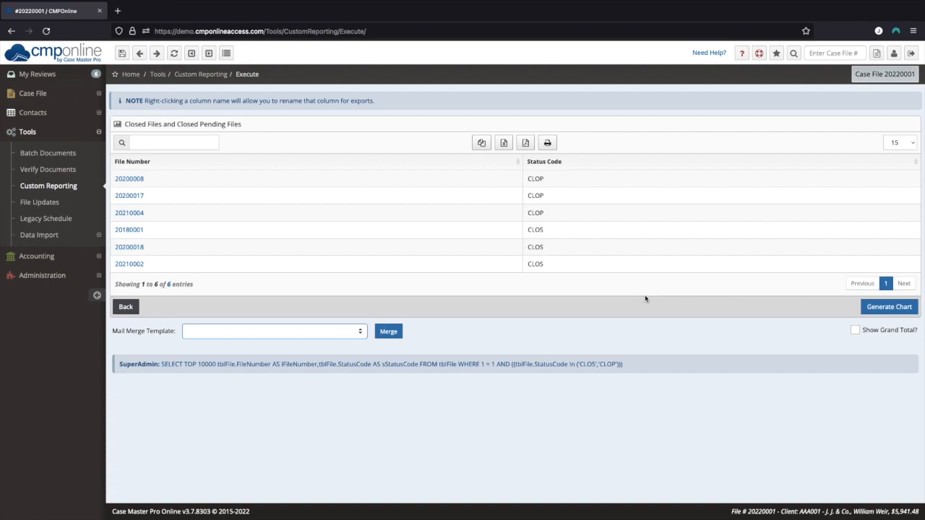
pyautogui.click(133, 306)
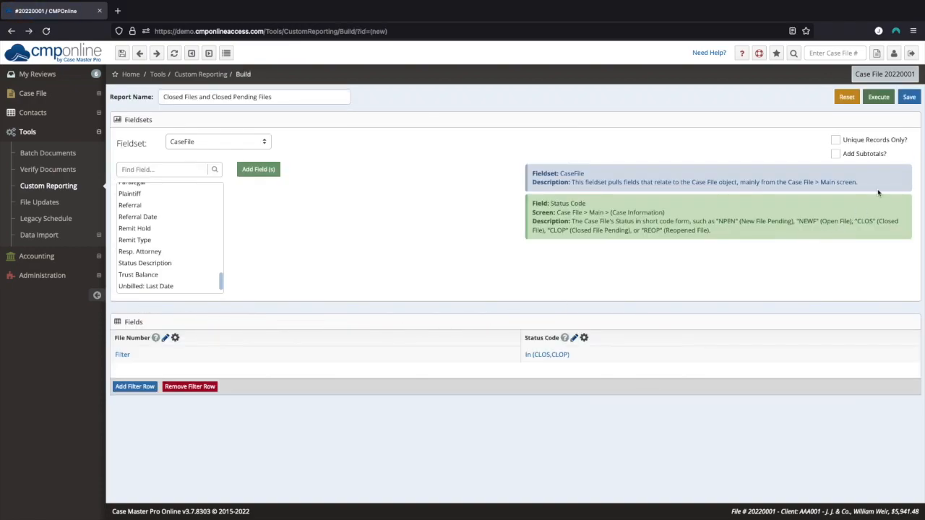
pyautogui.click(910, 98)
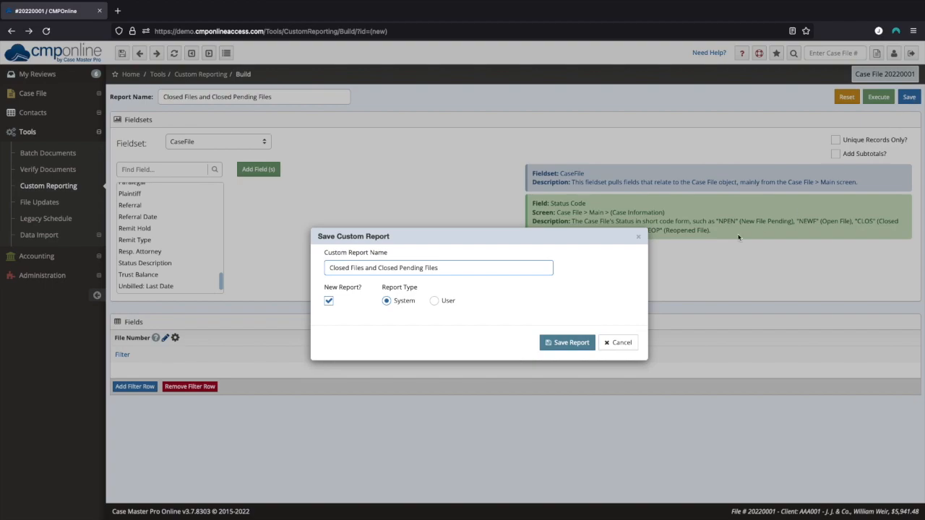
pyautogui.click(435, 301)
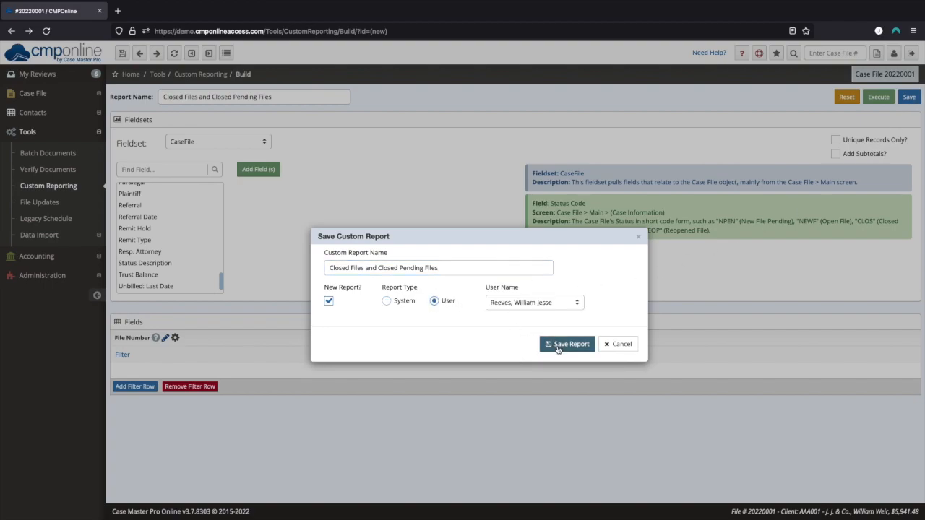
pyautogui.click(558, 346)
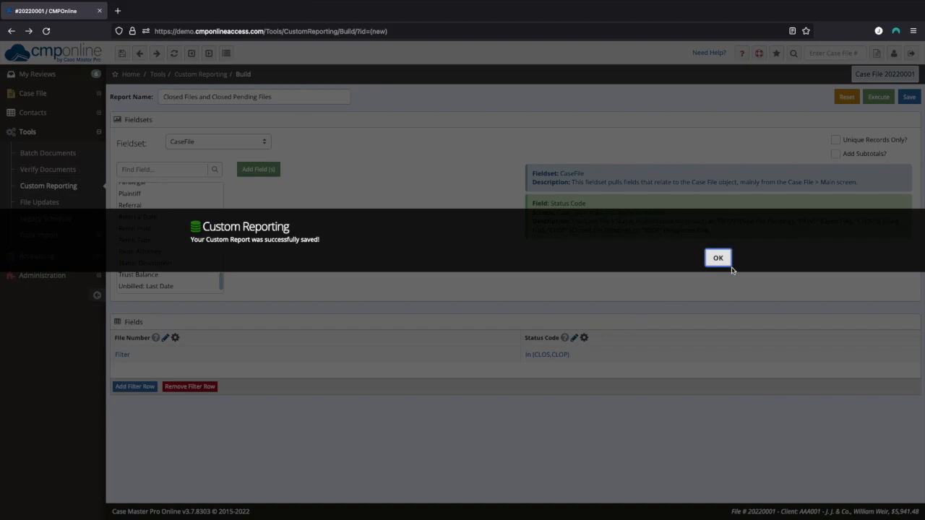
pyautogui.click(724, 262)
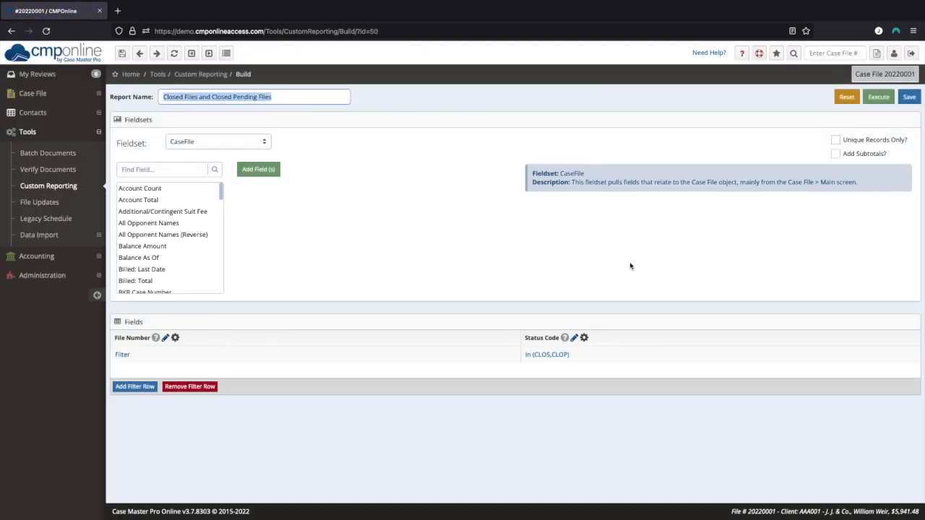
# Open the Internal Status Updates program from the administration batch programs
pyautogui.click(99, 275)
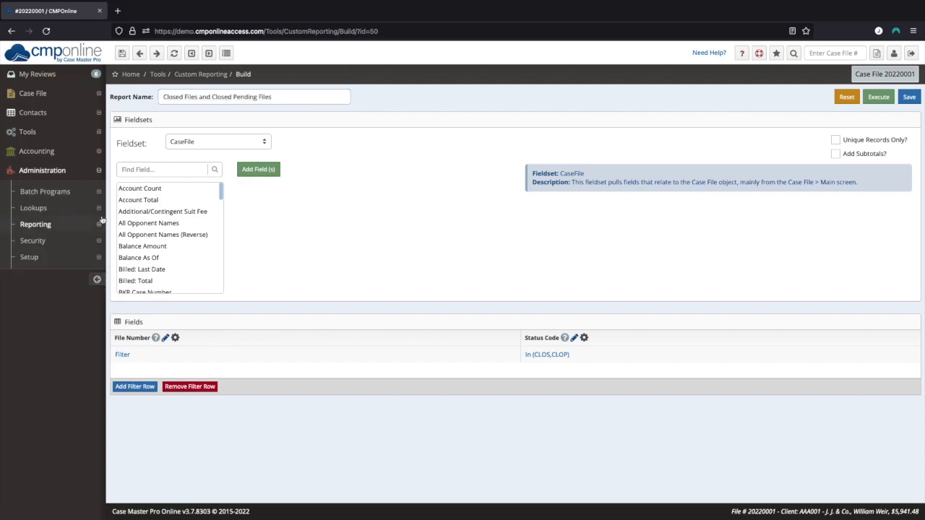
pyautogui.click(45, 191)
pyautogui.click(85, 241)
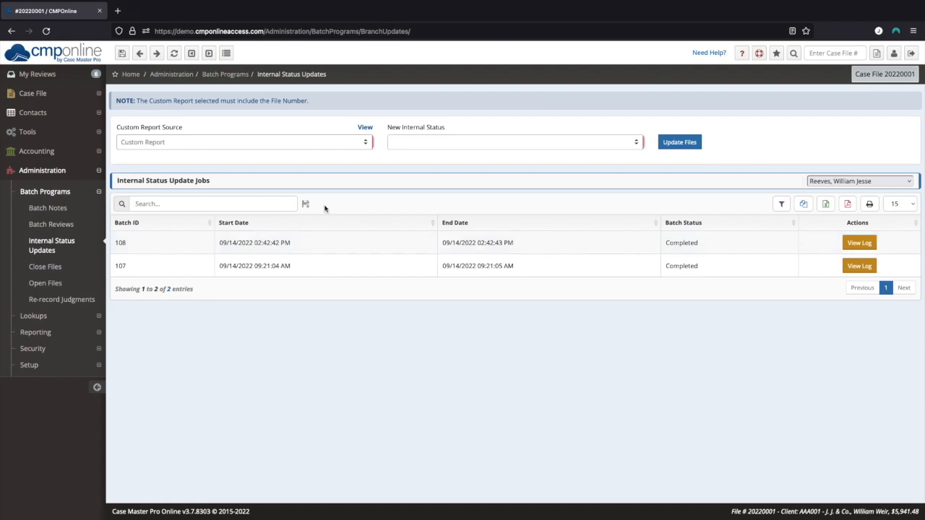
# Choose the Closed Files and Closed Pending Files user report as the source and Michigan Office as the new internal status
pyautogui.click(315, 143)
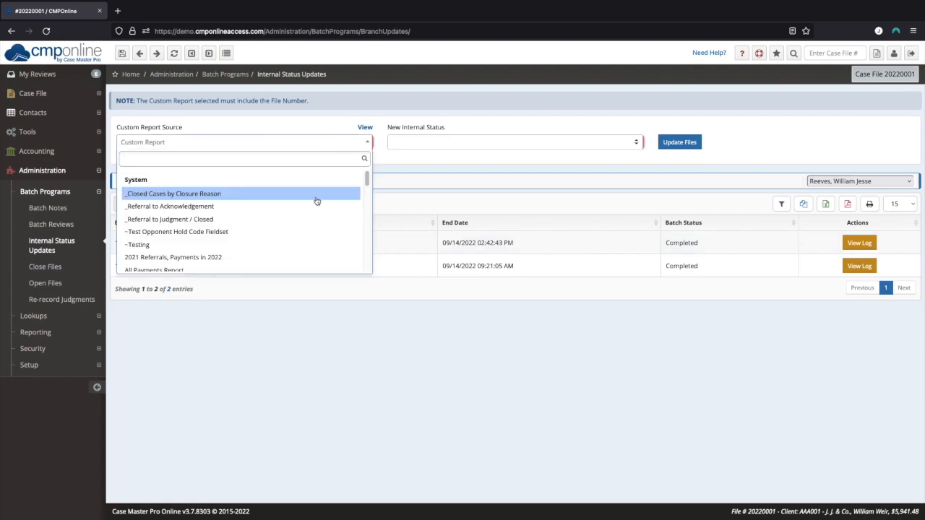
pyautogui.scroll(-10, 316, 225)
pyautogui.scroll(-1, 316, 226)
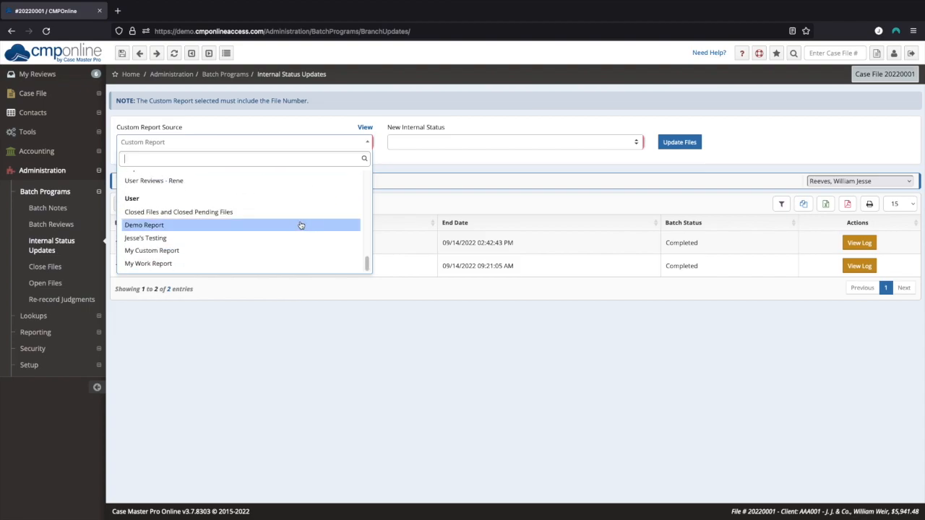
pyautogui.click(264, 214)
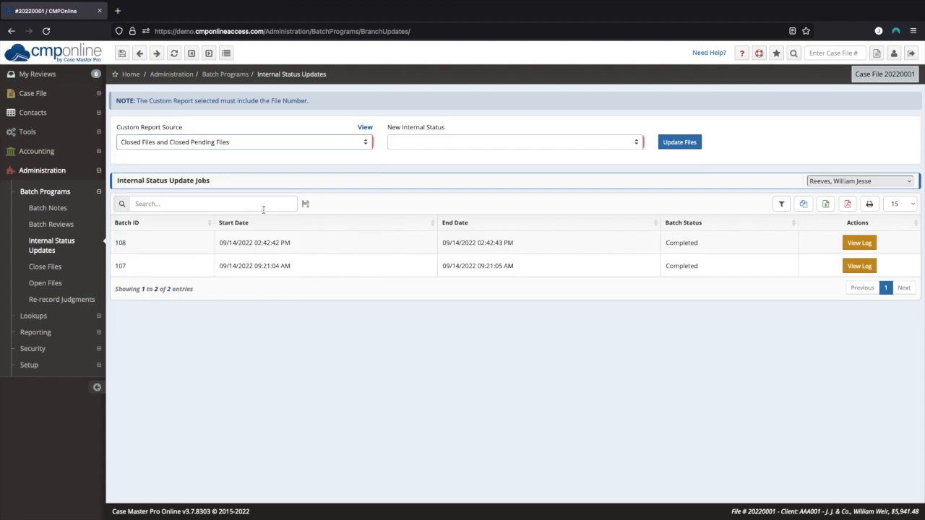
pyautogui.click(417, 146)
pyautogui.click(471, 219)
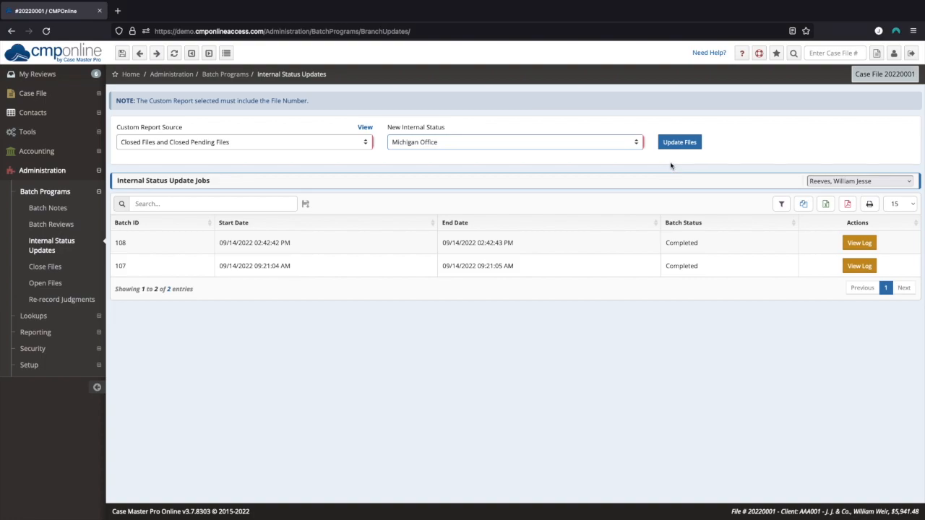
# View the case files returned by the selected custom report, then return to Internal Status Updates
pyautogui.click(365, 128)
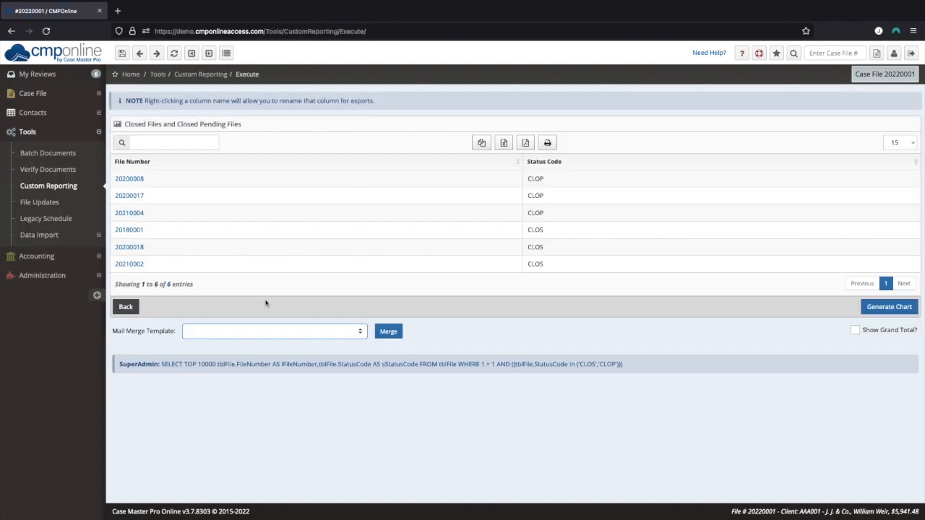
pyautogui.click(123, 307)
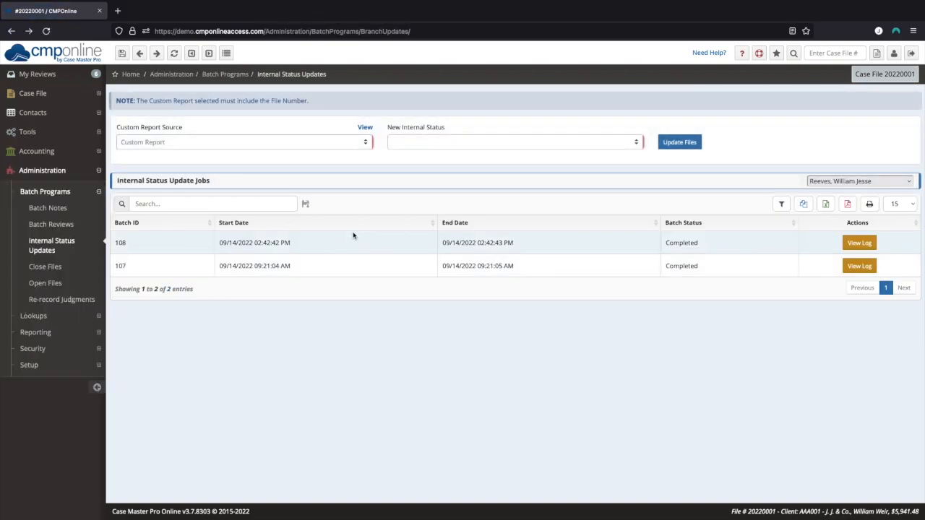
# Reselect the Closed Files and Closed Pending Files report as the source and set the new internal status to Michigan Office
pyautogui.click(350, 145)
pyautogui.scroll(-10, 293, 217)
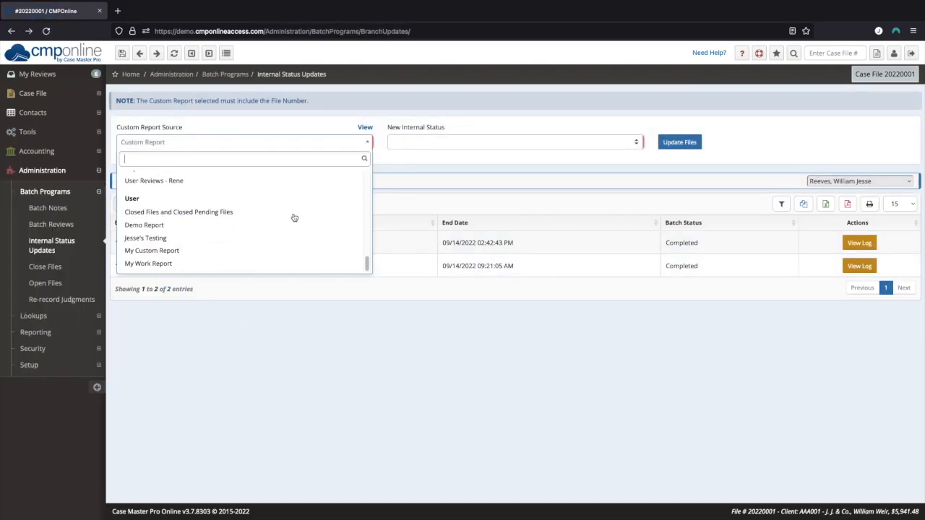
pyautogui.click(290, 213)
pyautogui.click(442, 143)
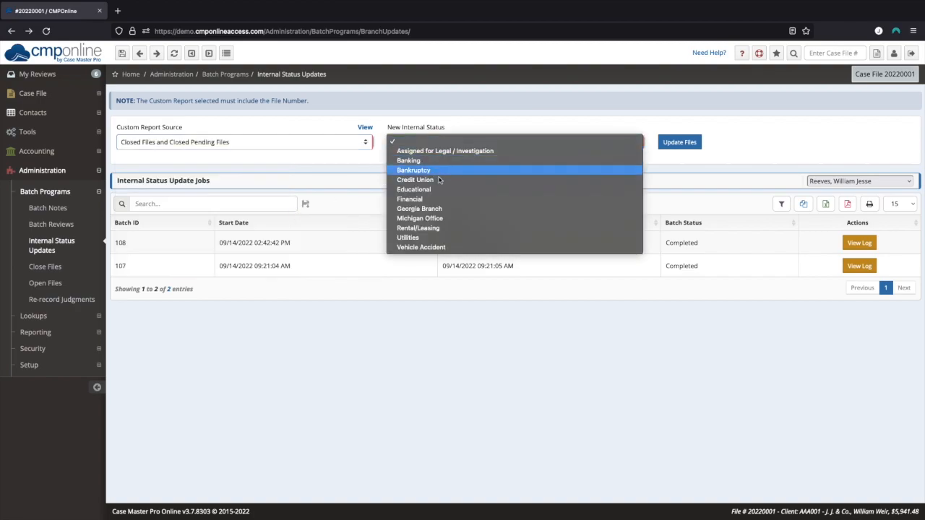
pyautogui.click(439, 215)
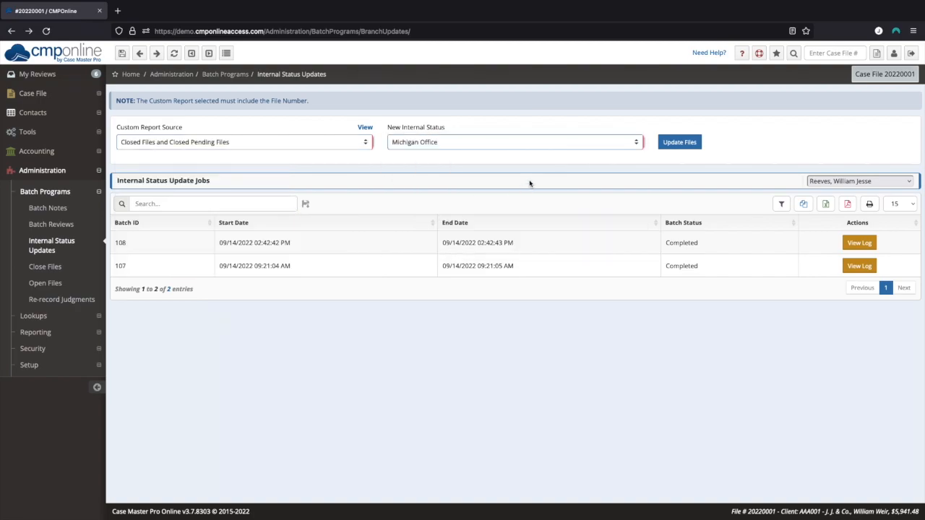
# Run and confirm the internal status update on the report's files, then check the new batch job's log and close it
pyautogui.click(680, 143)
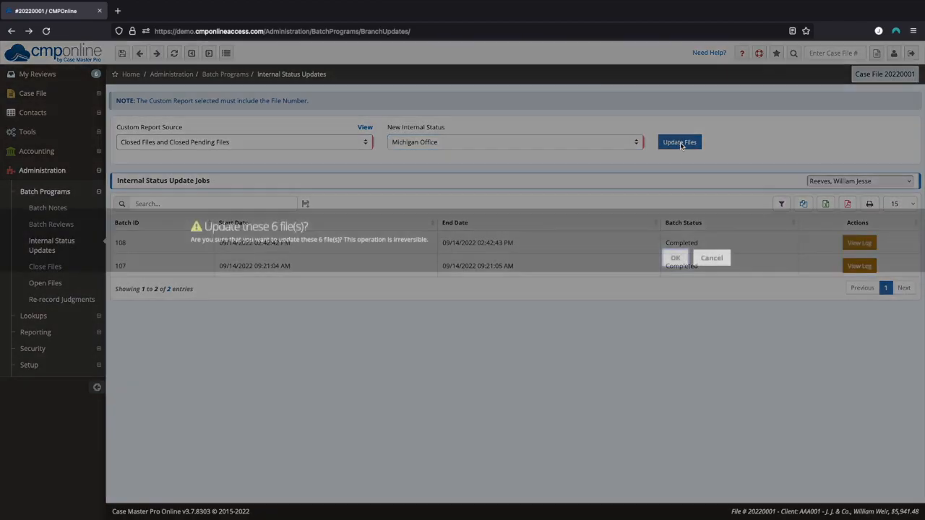
pyautogui.click(672, 257)
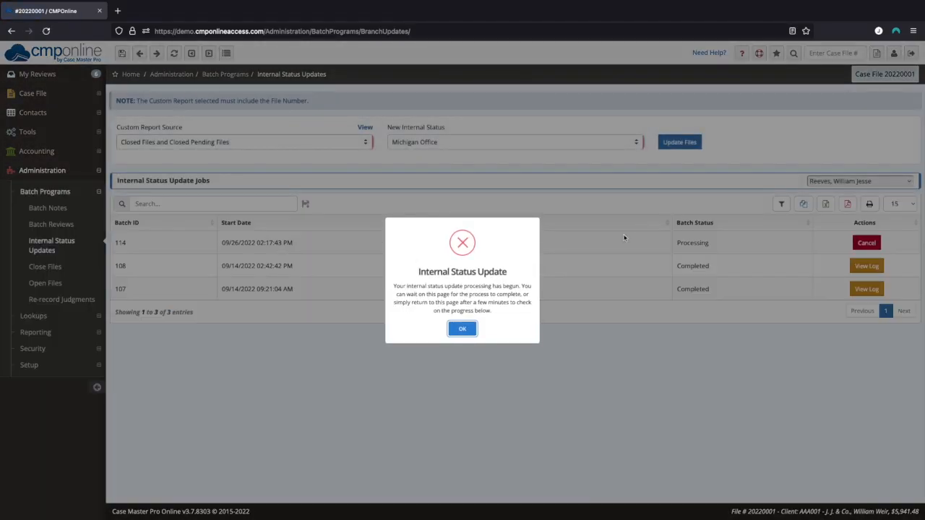
pyautogui.click(465, 330)
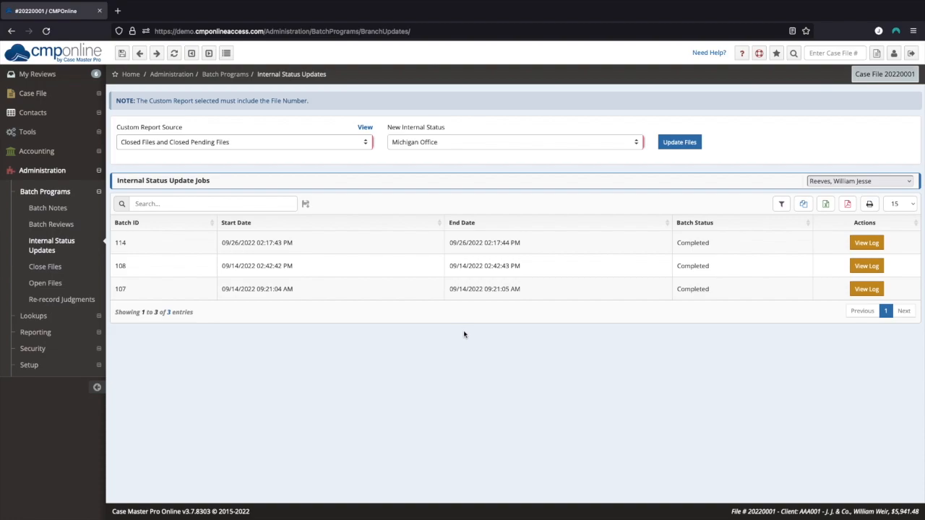
pyautogui.click(860, 246)
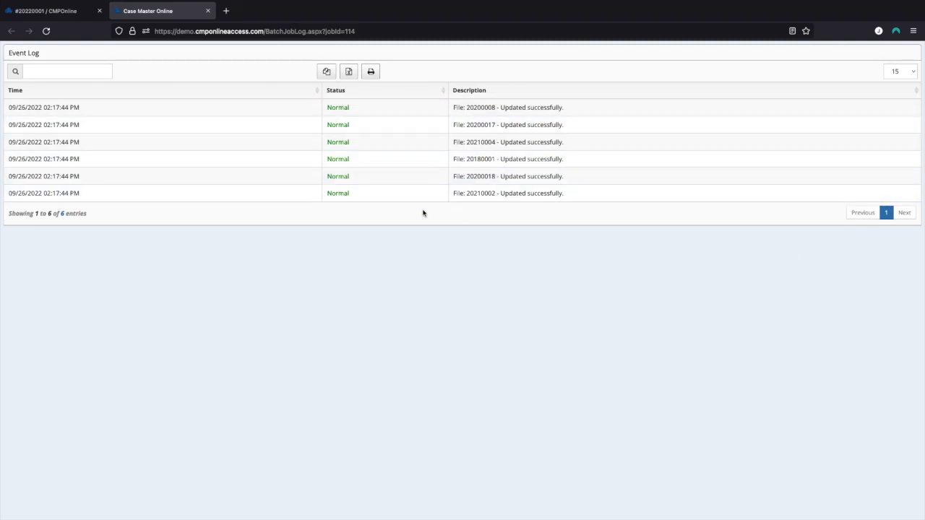
pyautogui.click(207, 10)
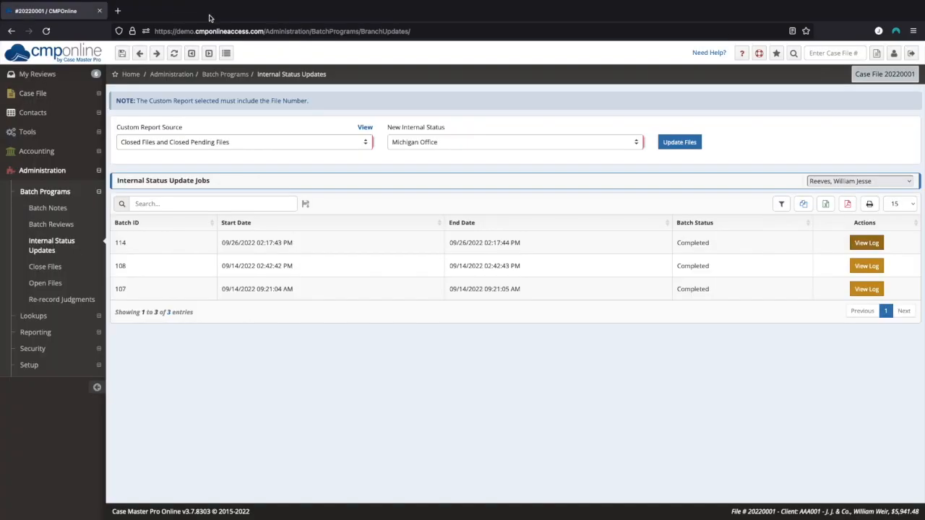
# Open case file 20210002 and dismiss its client warning to check the Internal Status field
pyautogui.click(842, 53)
pyautogui.write('20210002')
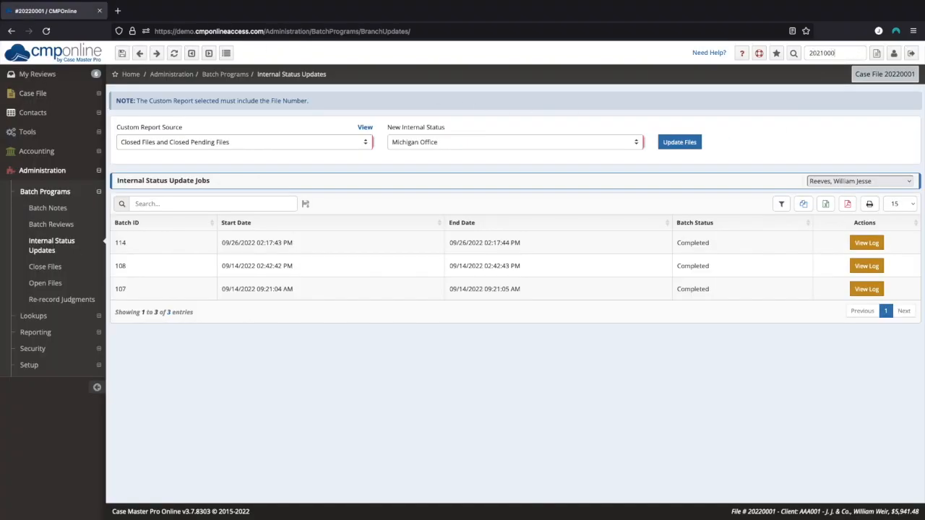
pyautogui.press('Return')
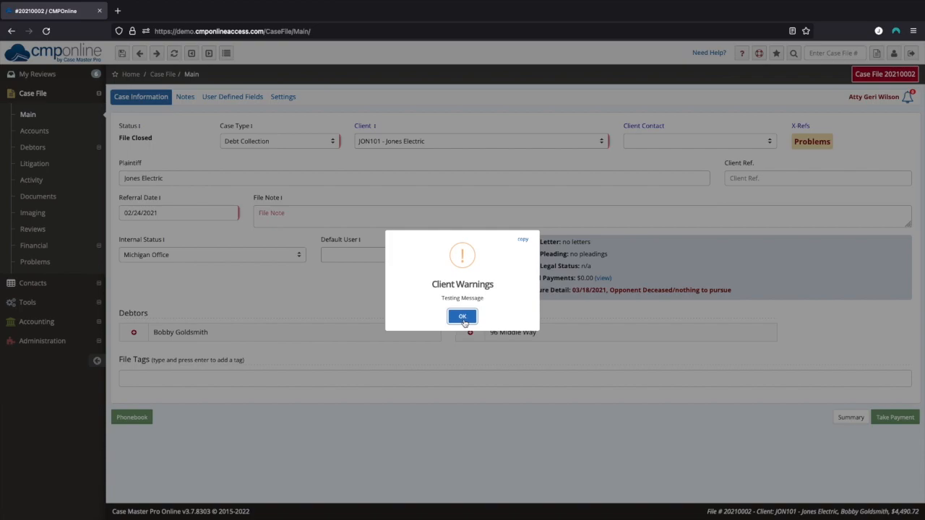
pyautogui.click(463, 317)
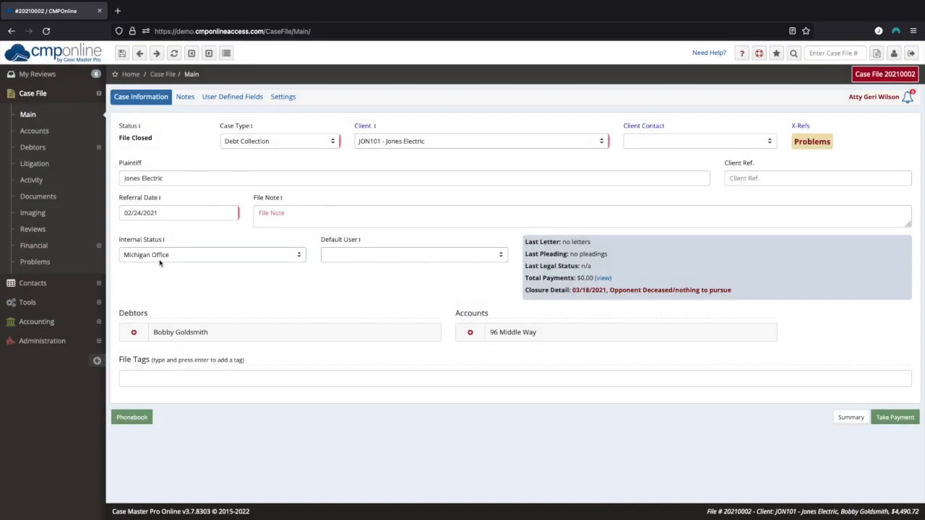